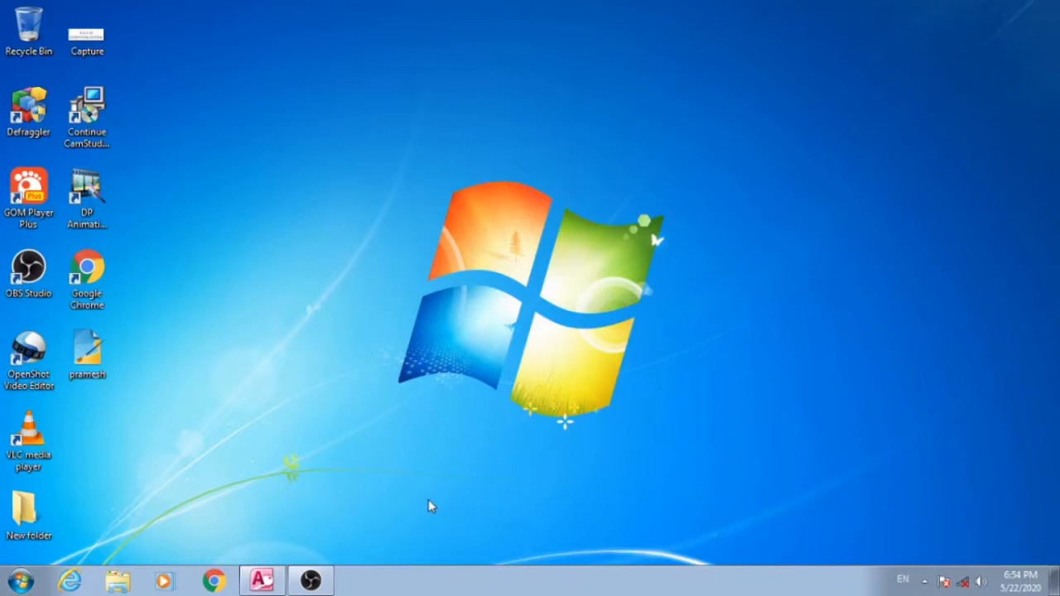
# - Switch to the StudAdmission database in Microsoft Access and select the whole roll 8 record in the StuRecord table
pyautogui.click(263, 581)
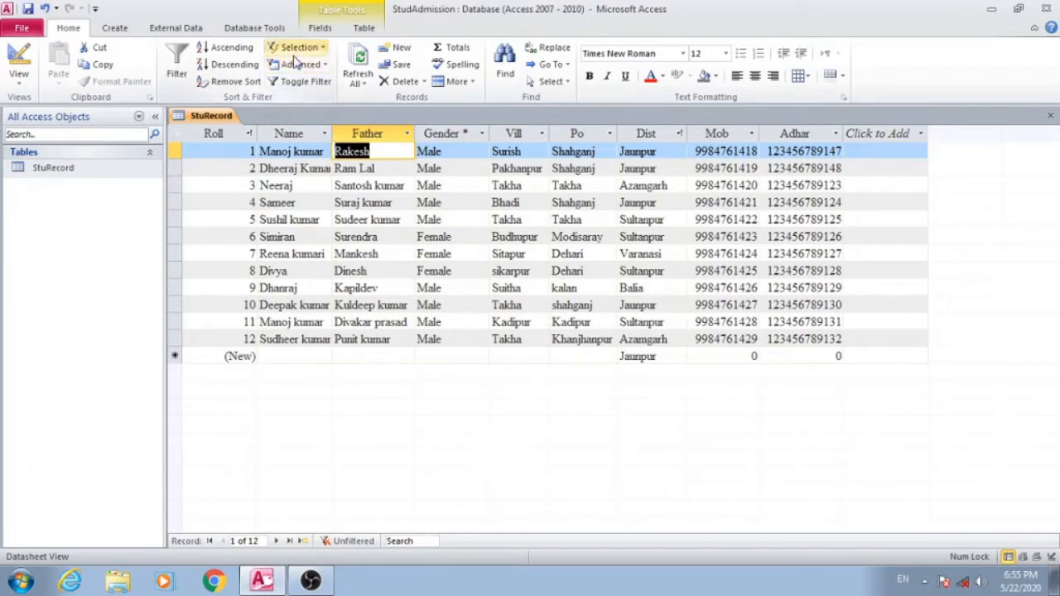
pyautogui.click(250, 272)
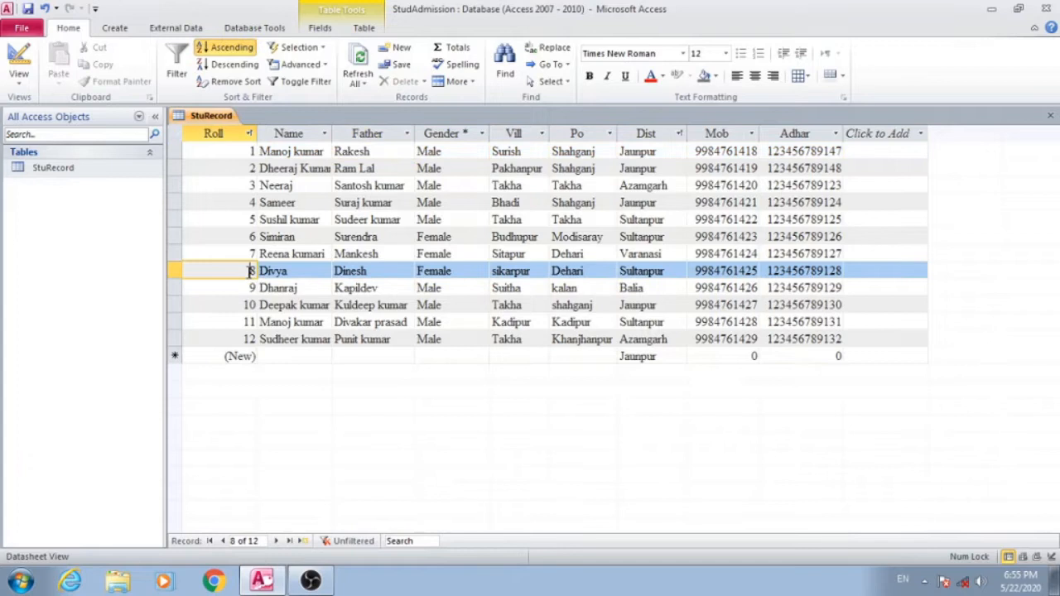
pyautogui.click(175, 271)
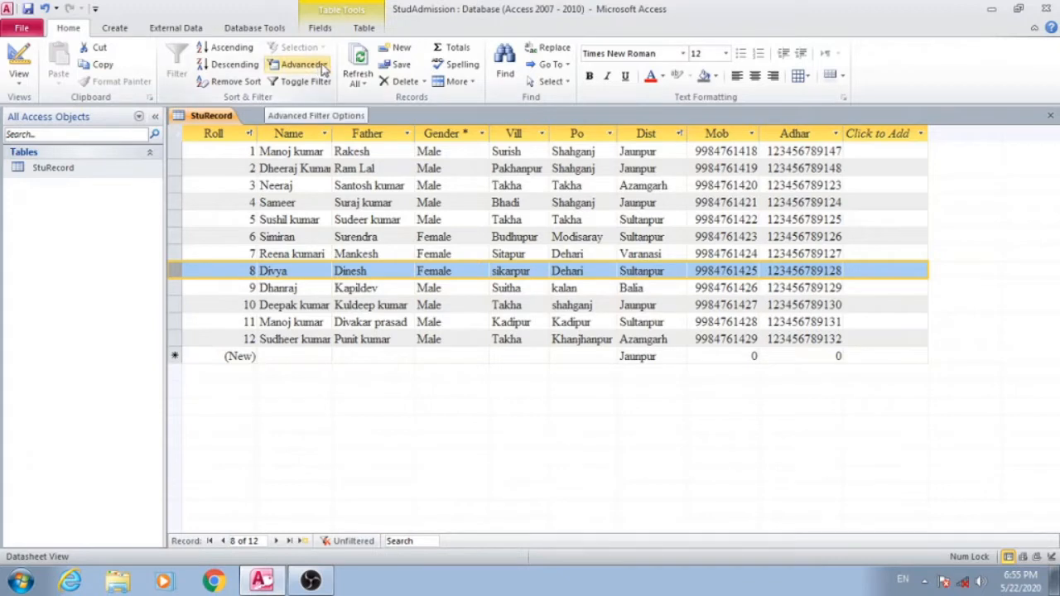
# - Filter the student records to those whose Father field contains the roll 5 student's father's name, and turn the filter off again
pyautogui.click(343, 216)
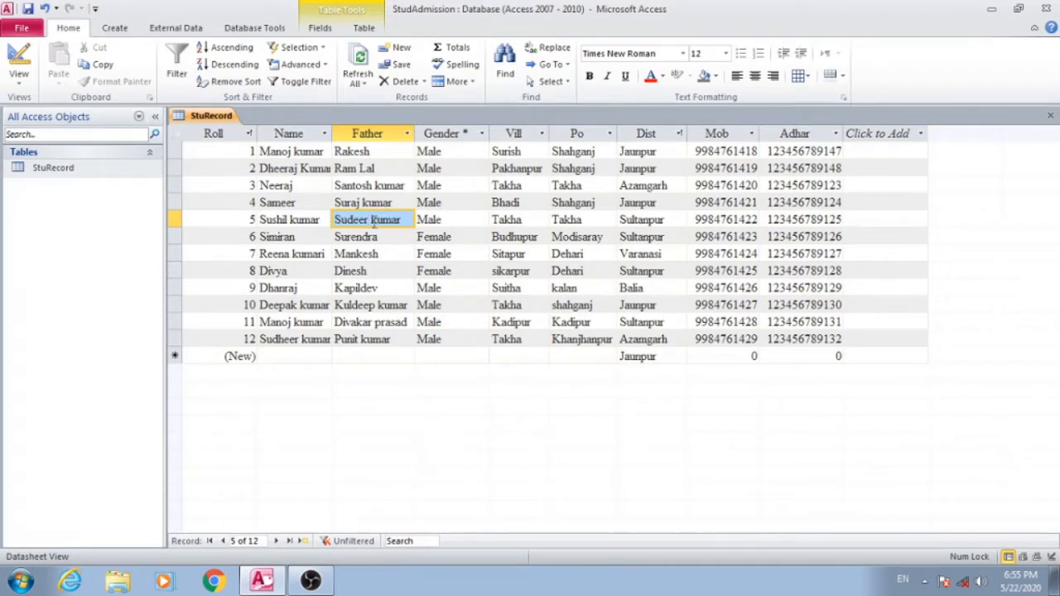
pyautogui.click(326, 48)
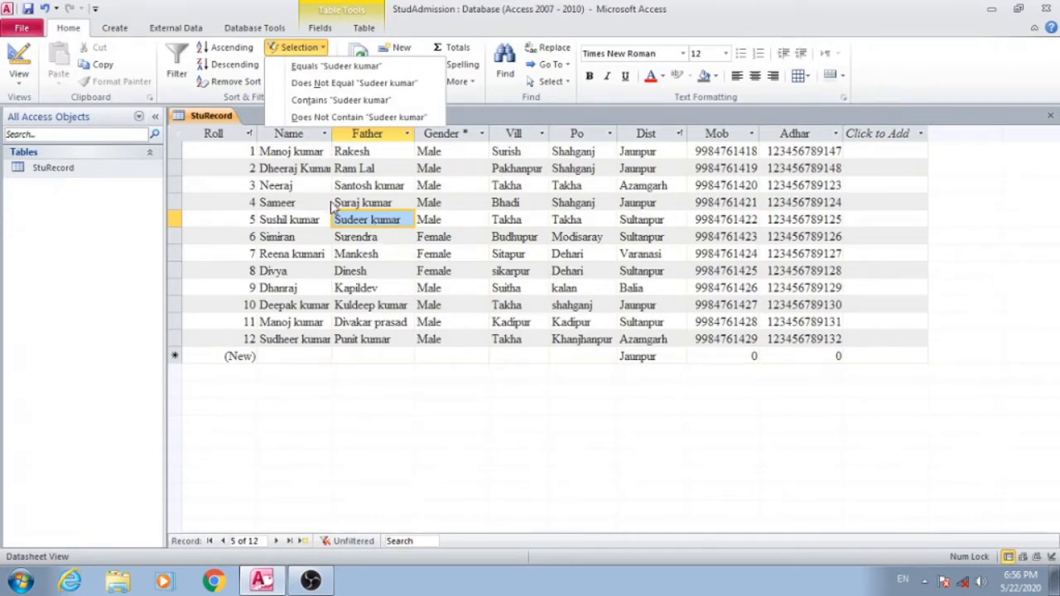
pyautogui.click(380, 101)
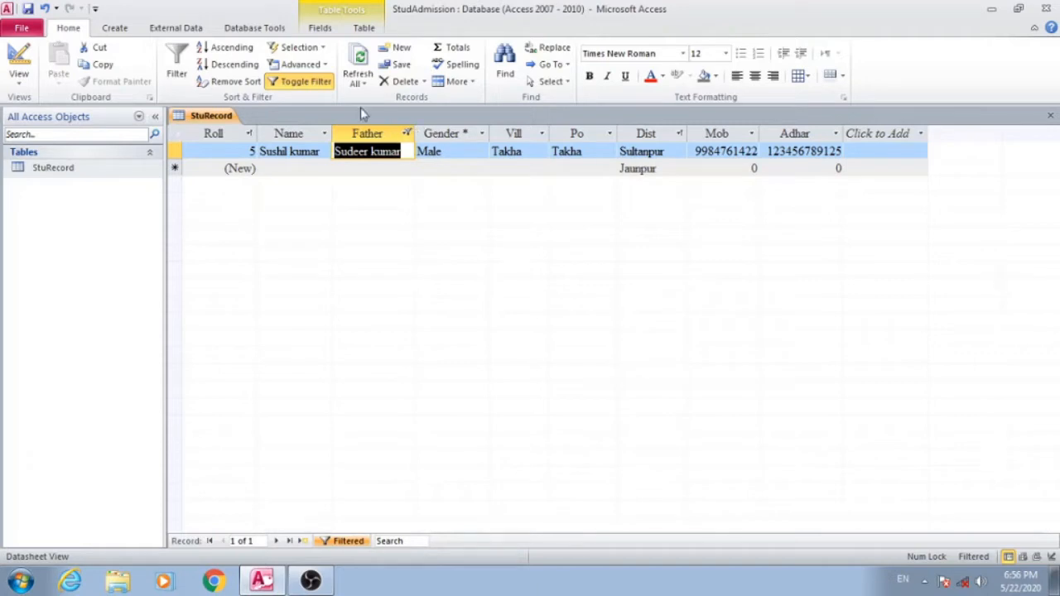
pyautogui.click(297, 83)
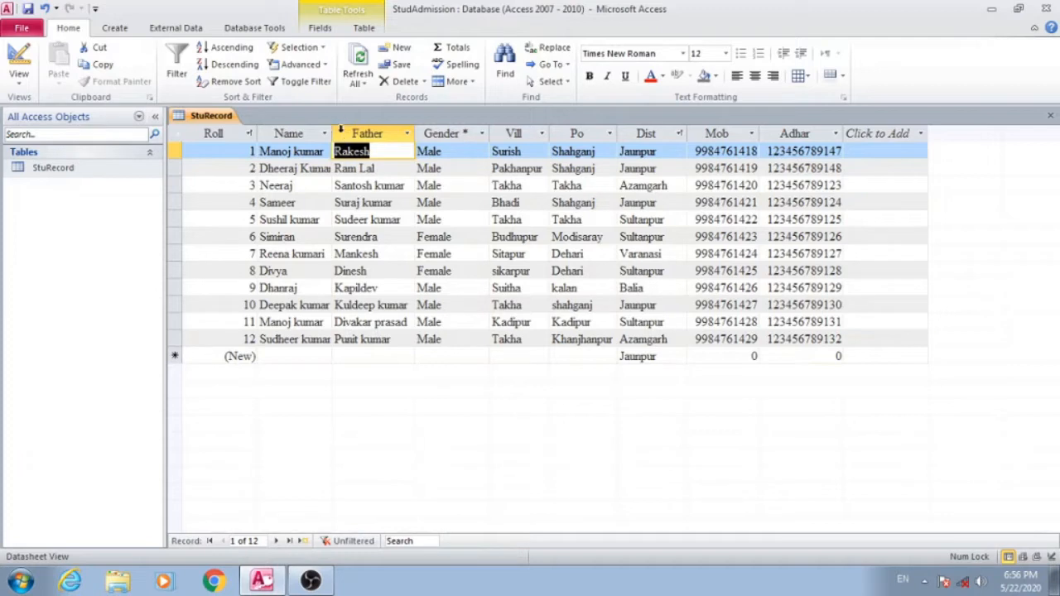
# - Filter the student records by selection to those with Gender equal to "Female", and turn the filter off again
pyautogui.click(320, 55)
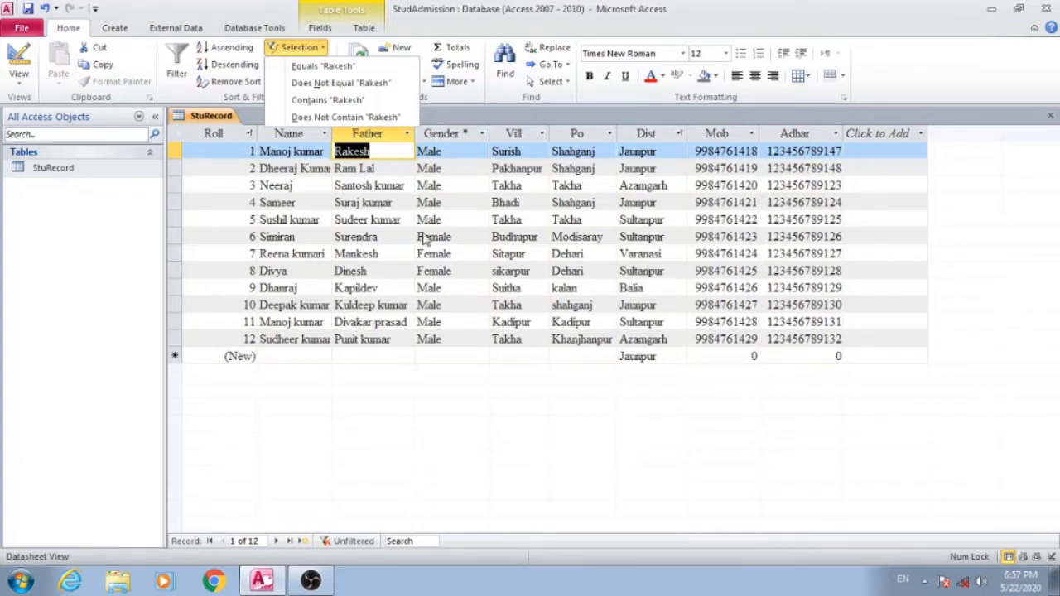
pyautogui.click(437, 278)
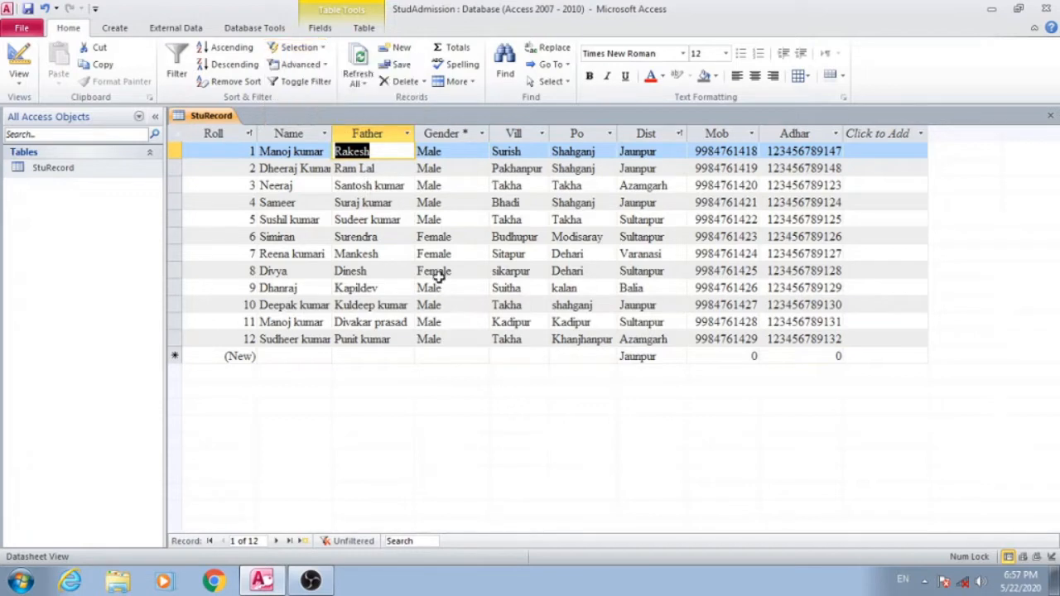
pyautogui.click(434, 273)
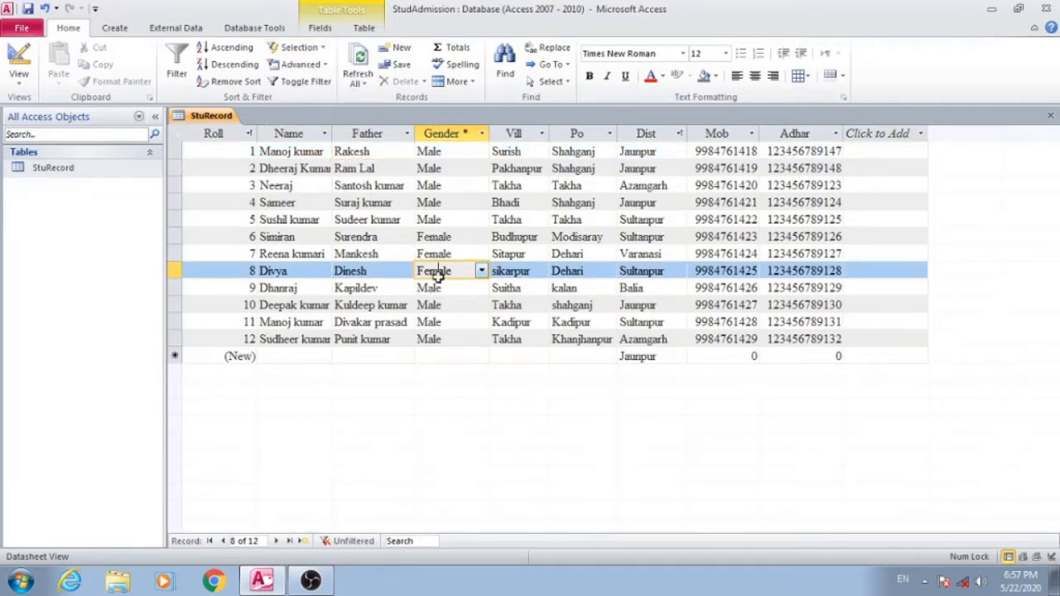
pyautogui.click(300, 47)
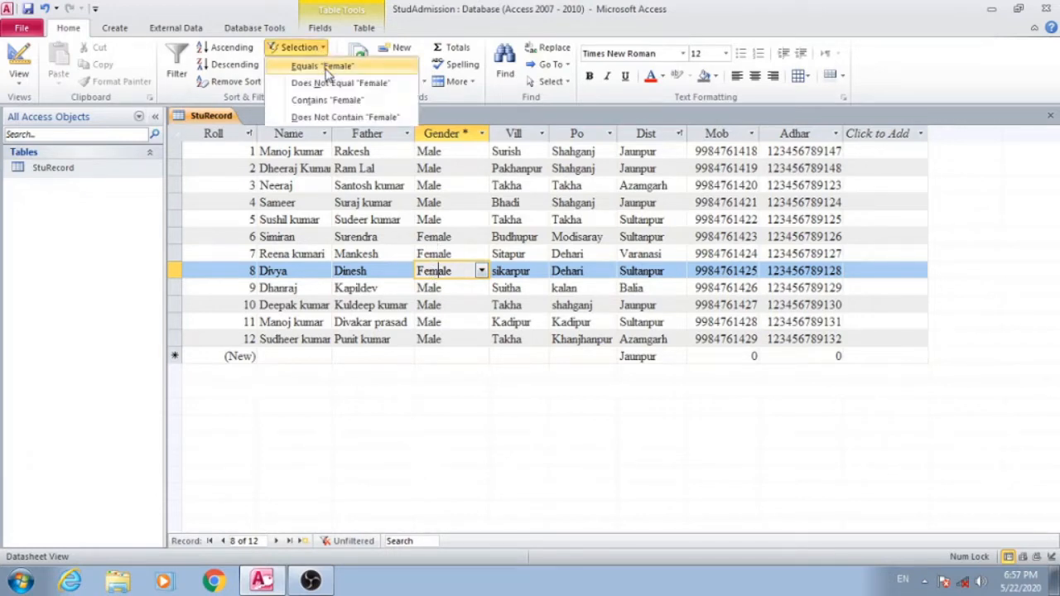
pyautogui.click(325, 66)
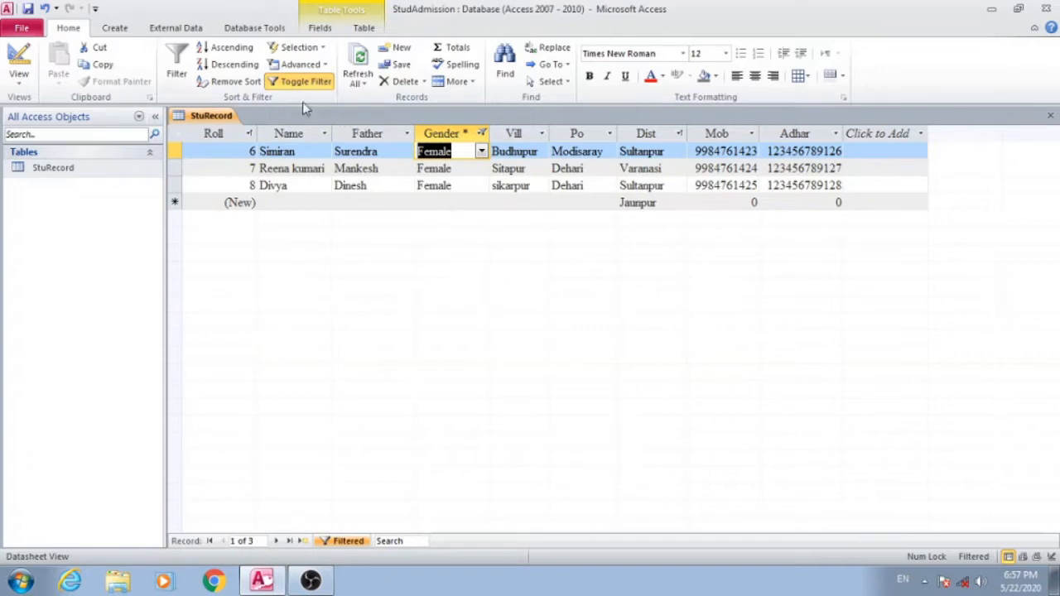
pyautogui.click(323, 48)
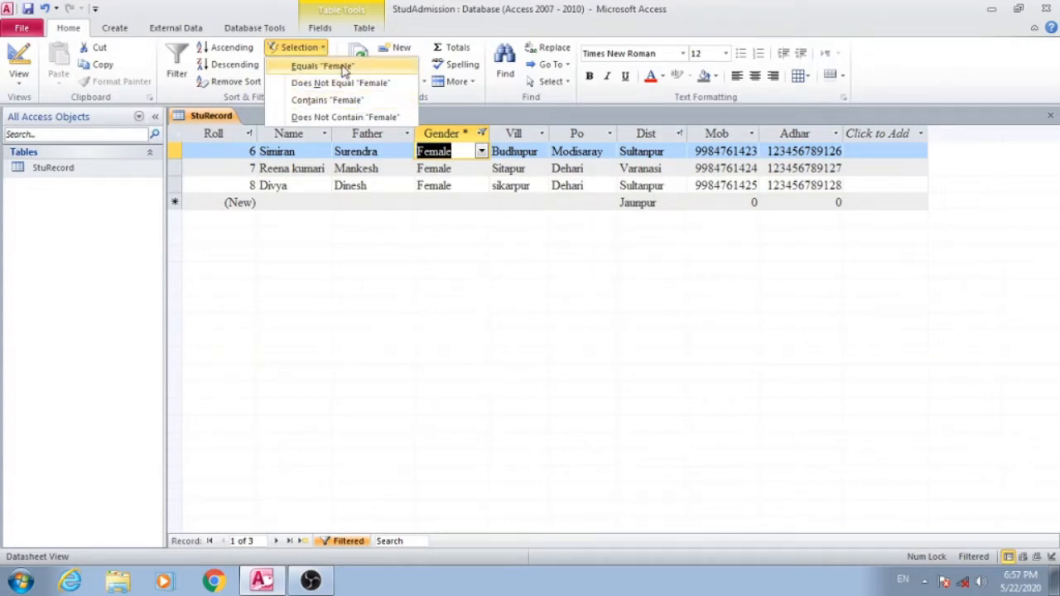
pyautogui.click(288, 12)
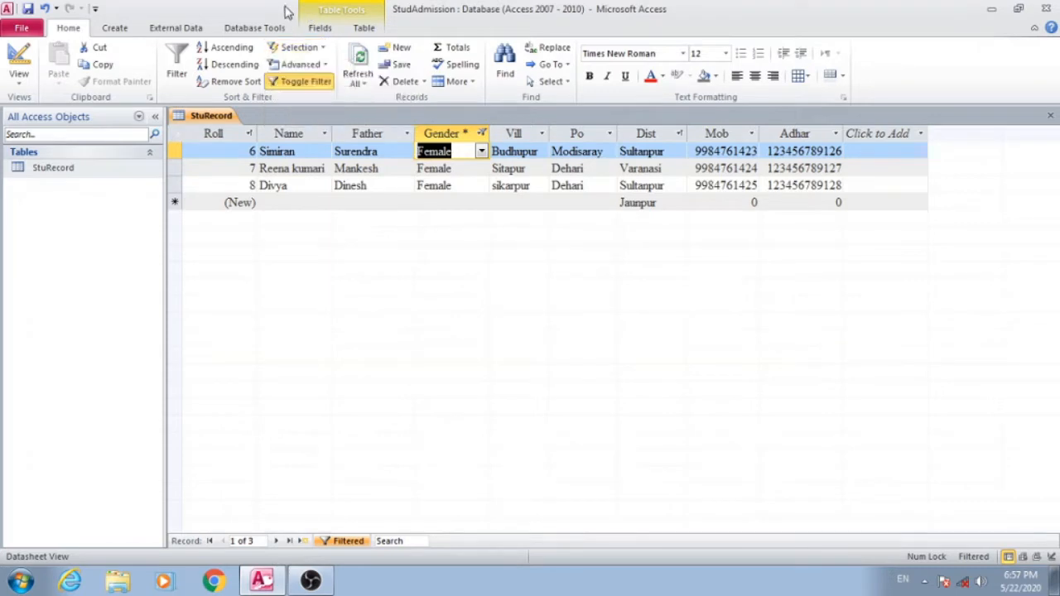
pyautogui.click(296, 81)
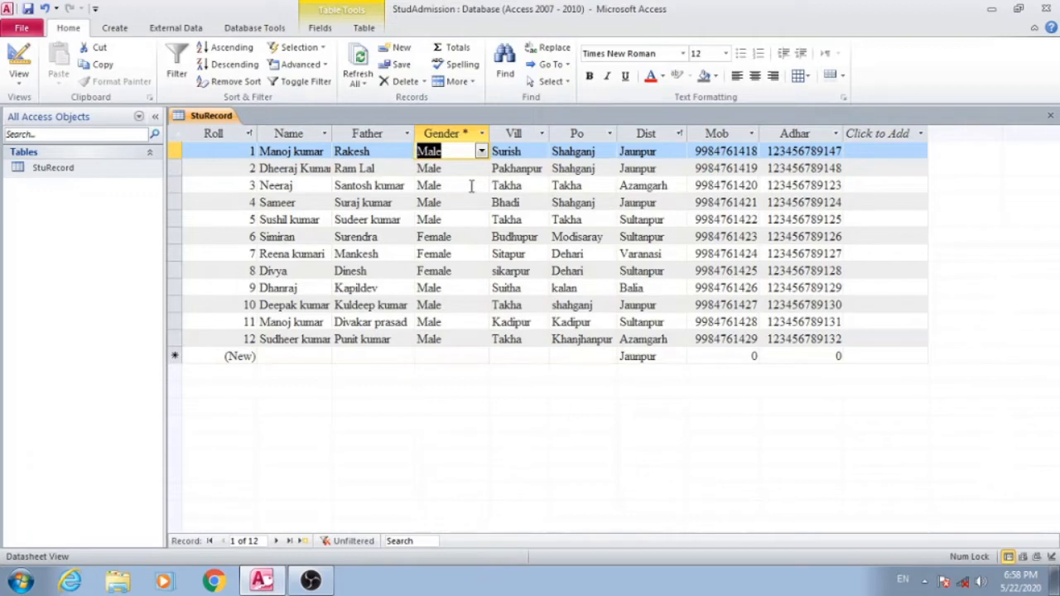
# - Filter the student records by selection to those with Po equal to "Shahganj", and turn the filter off again
pyautogui.click(581, 168)
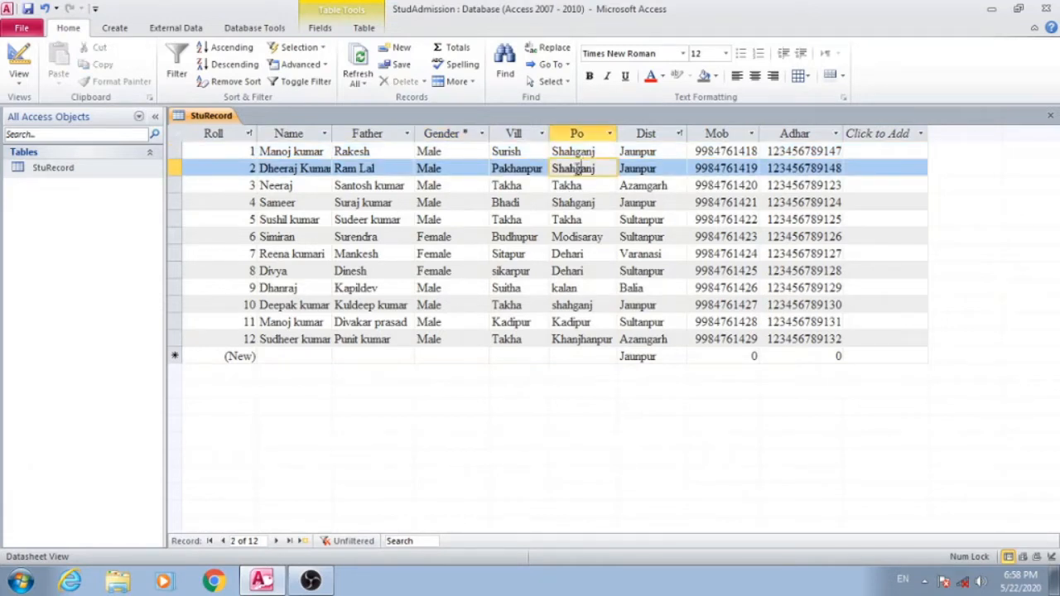
pyautogui.click(319, 49)
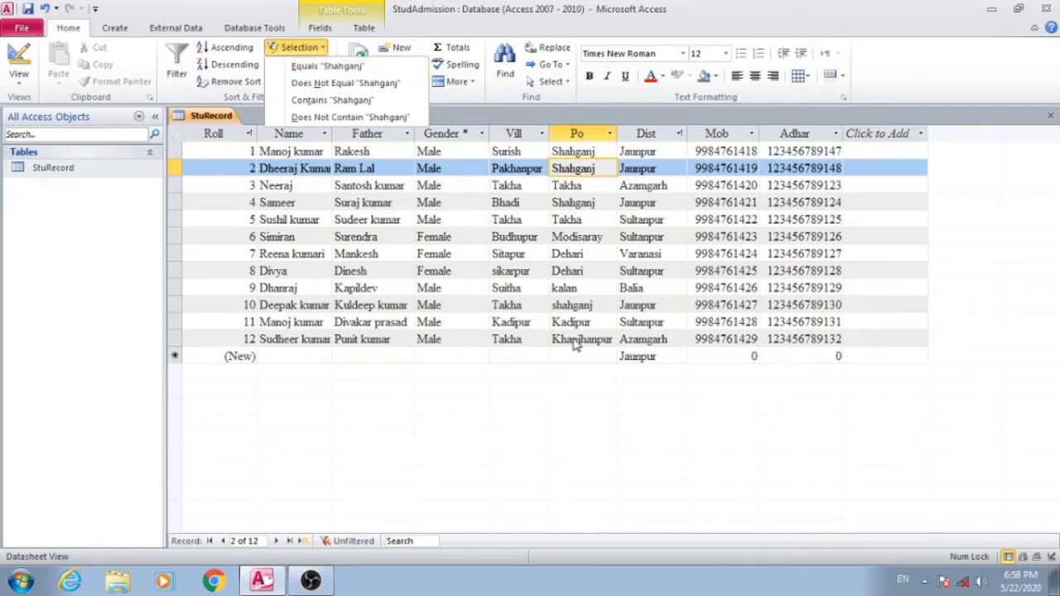
pyautogui.click(355, 66)
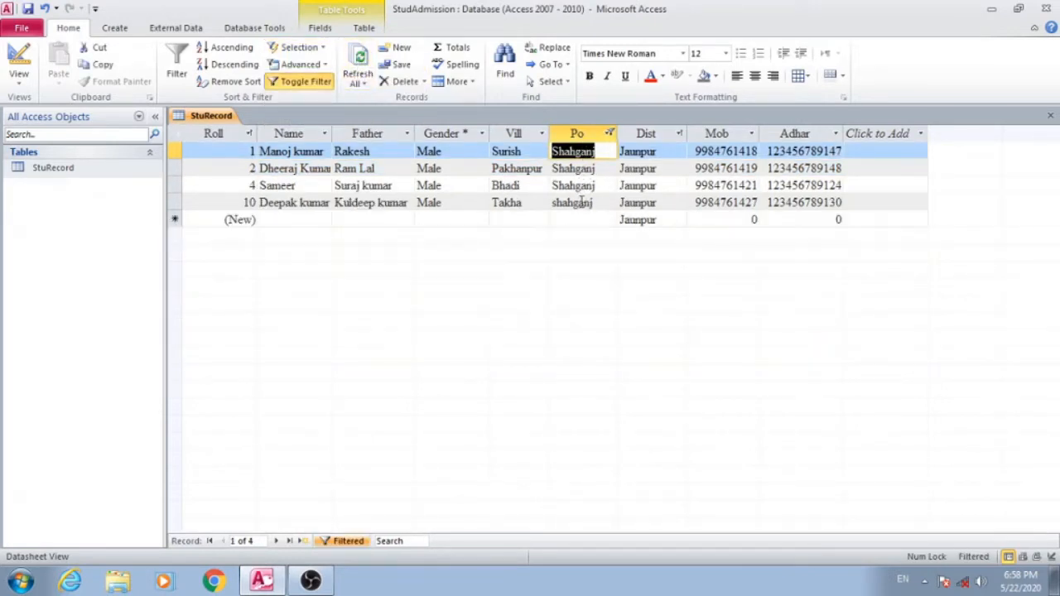
pyautogui.click(322, 84)
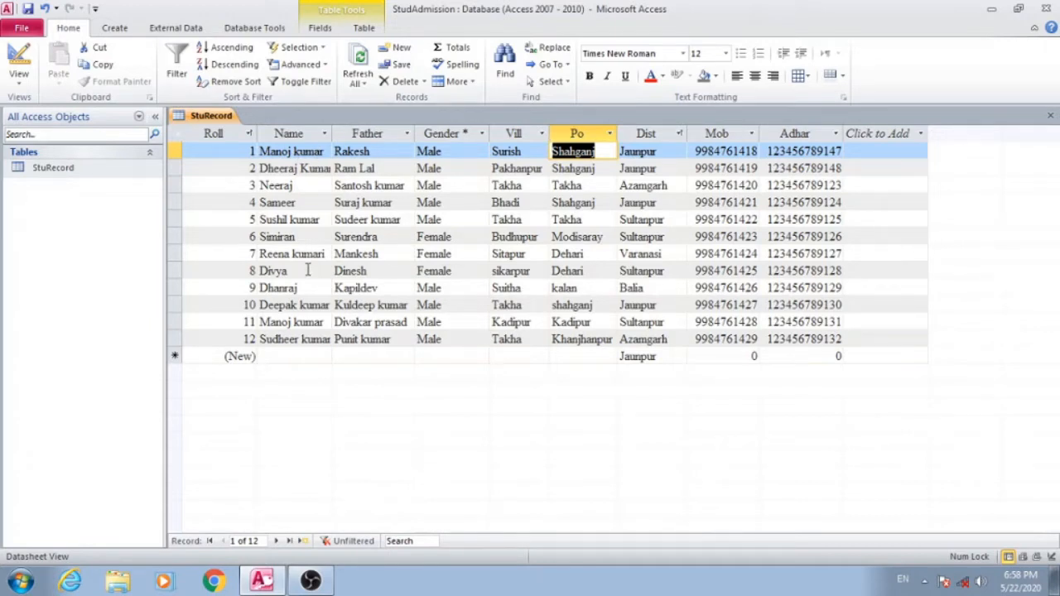
# - Filter the records to those whose Name equals the roll 11 student's name, check their Father entries, and turn the filter off
pyautogui.click(296, 321)
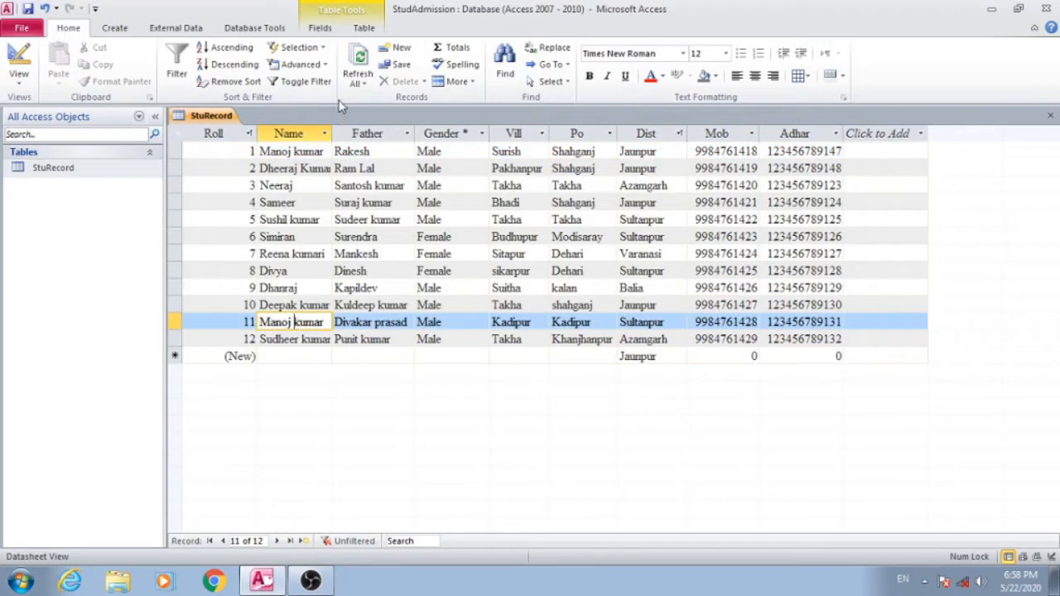
pyautogui.click(323, 51)
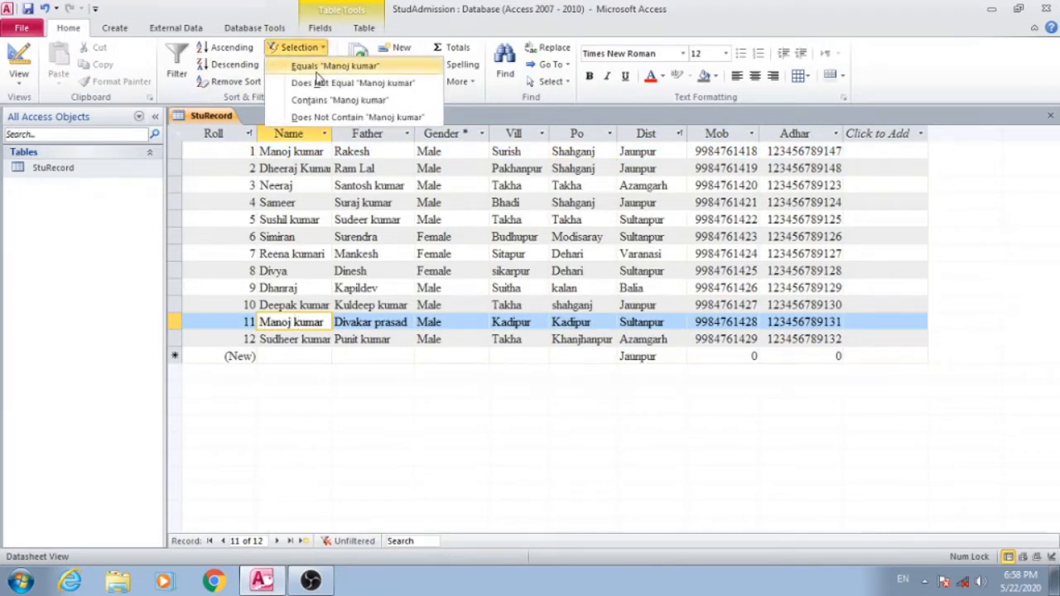
pyautogui.click(314, 70)
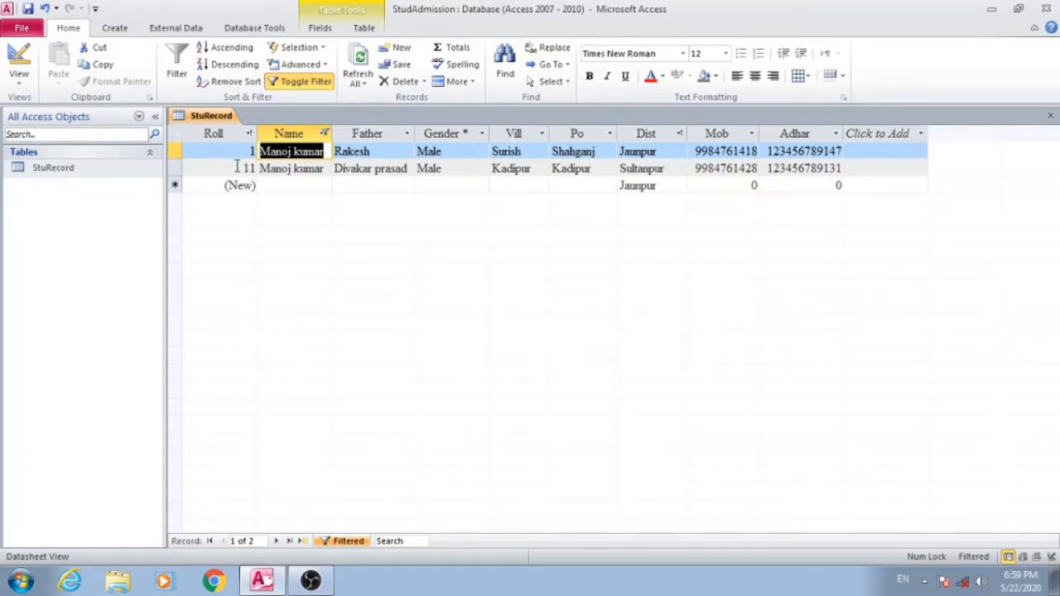
pyautogui.click(385, 151)
pyautogui.click(386, 169)
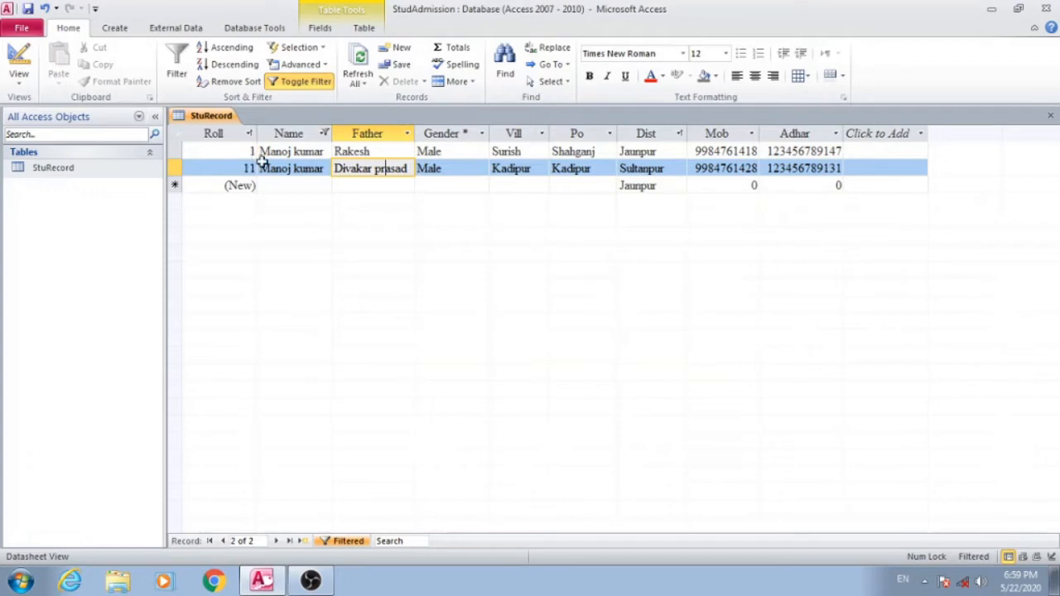
pyautogui.click(306, 83)
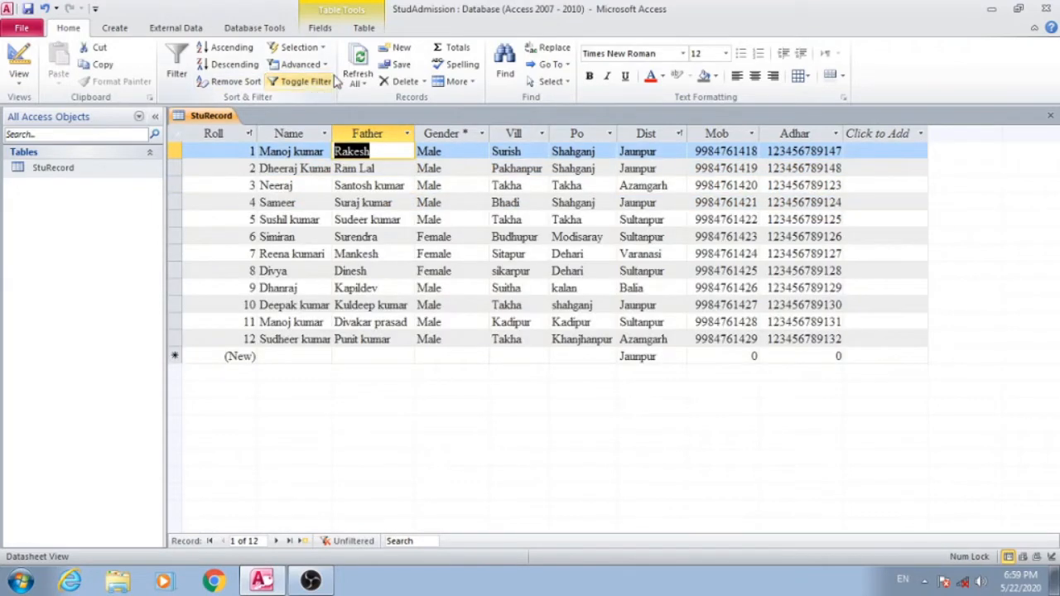
# - Filter the records to those whose Father field does not equal the roll 1 student's father's name, and turn the filter off
pyautogui.click(319, 49)
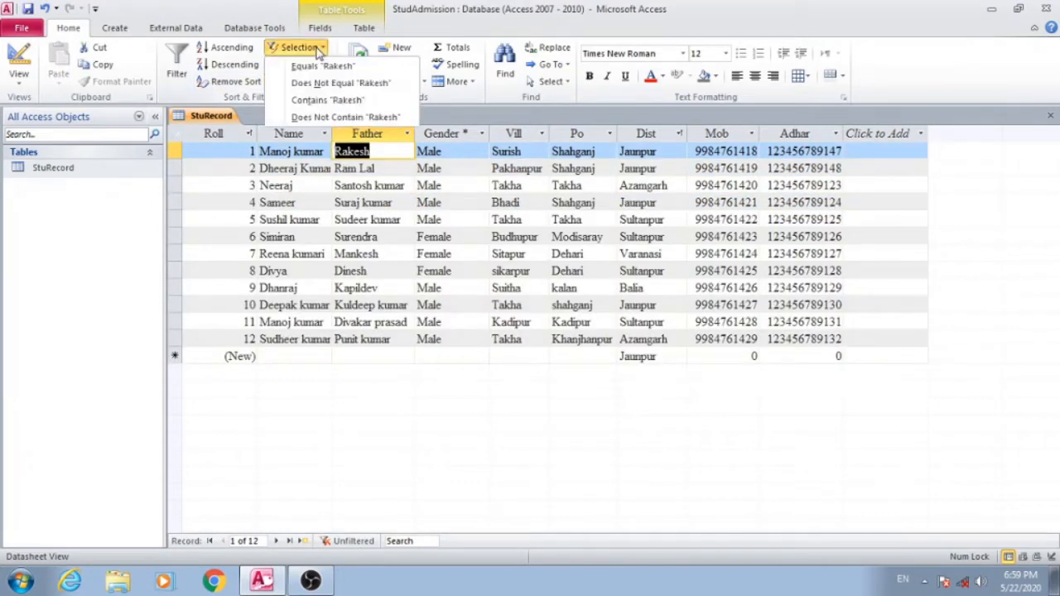
pyautogui.click(345, 84)
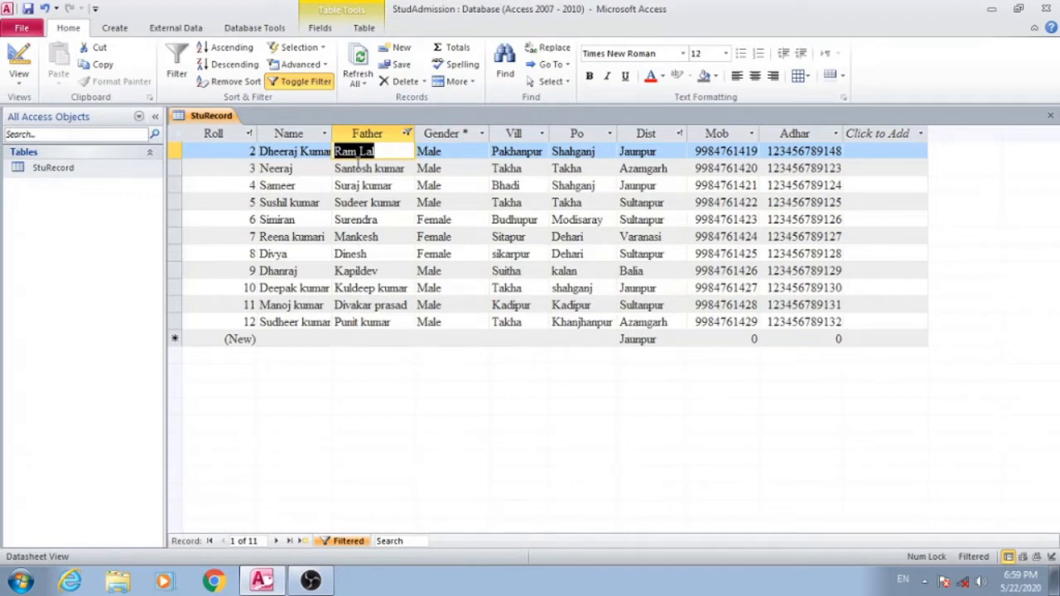
pyautogui.click(323, 48)
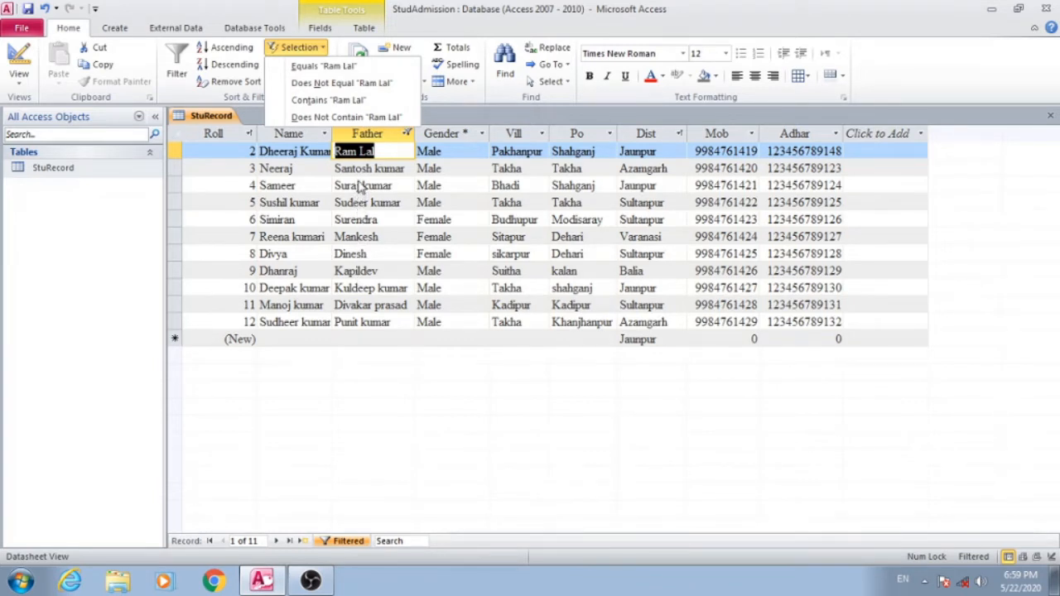
pyautogui.click(372, 407)
pyautogui.click(306, 82)
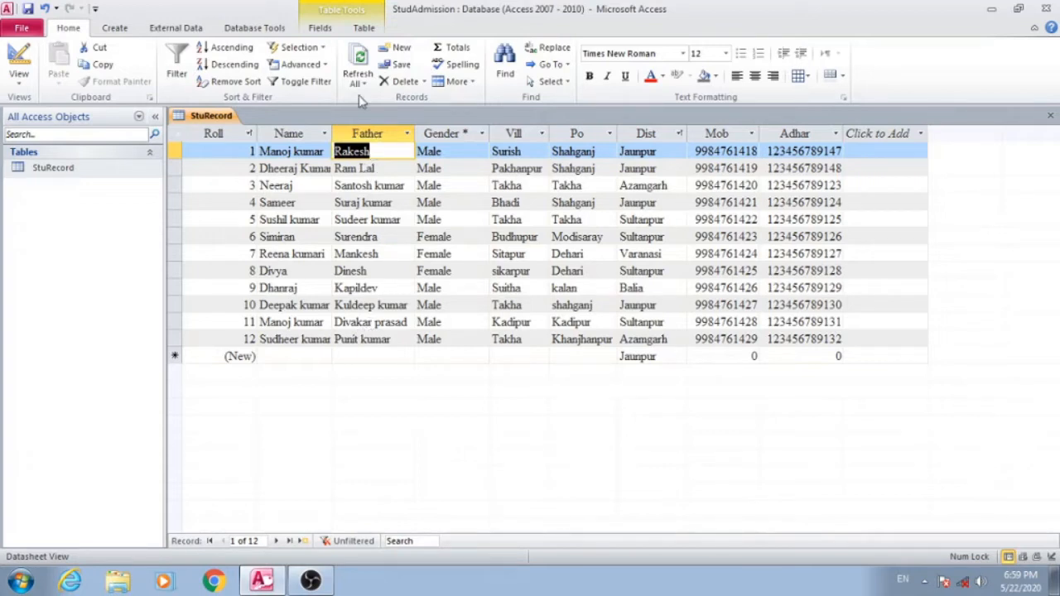
# - Filter the records to those whose Father field does not contain the roll 2 student's father's name, and turn the filter off
pyautogui.click(319, 49)
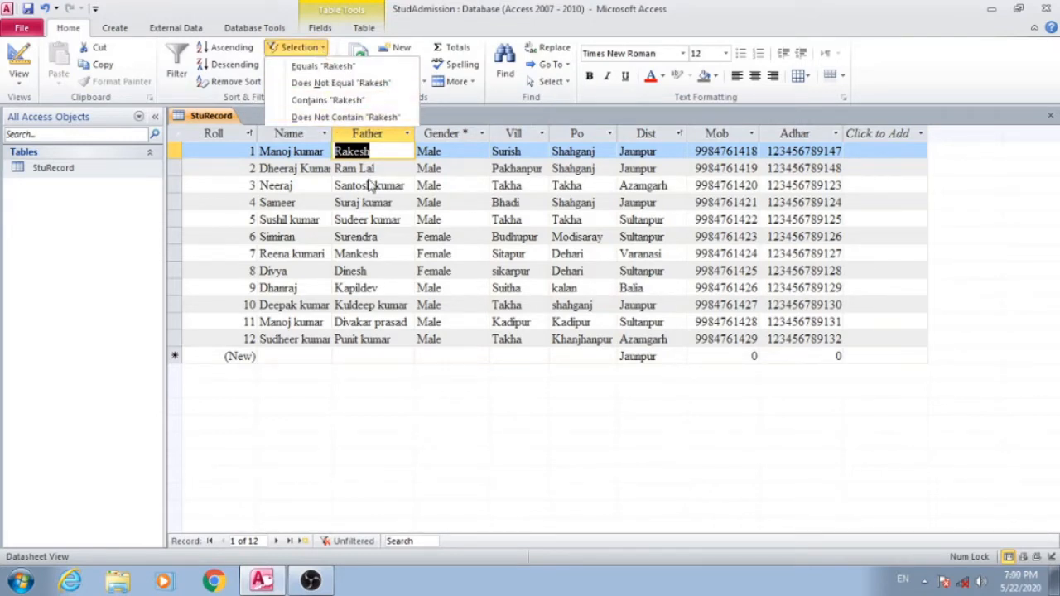
pyautogui.click(393, 173)
pyautogui.click(392, 172)
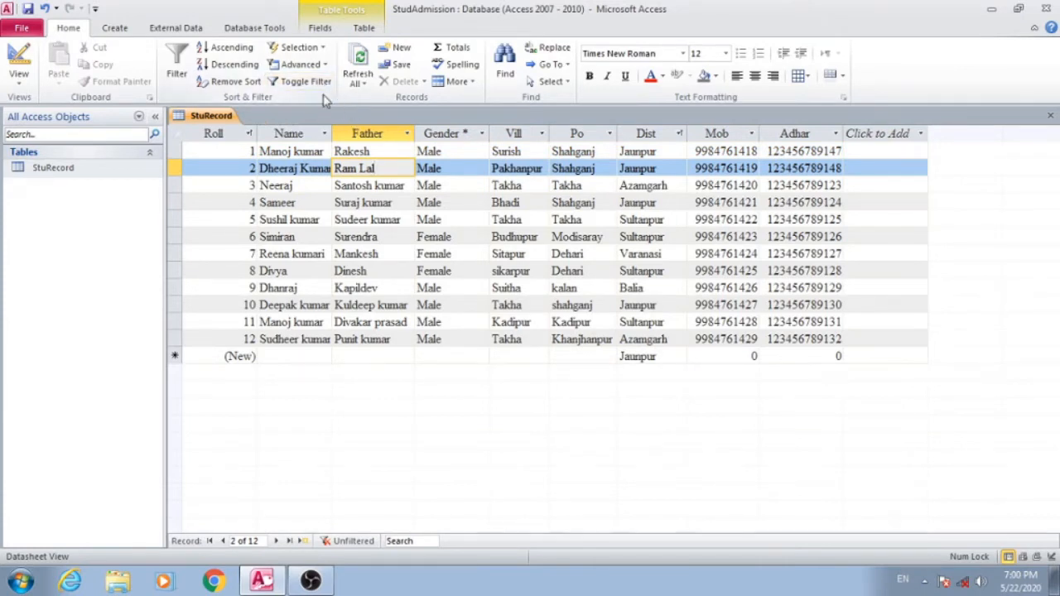
pyautogui.click(323, 48)
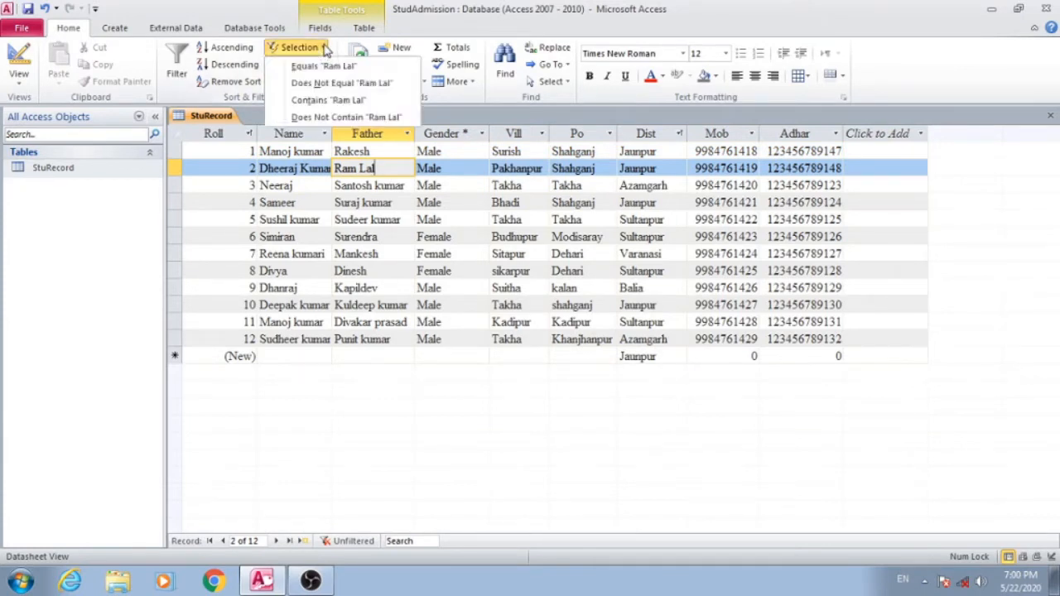
pyautogui.click(354, 118)
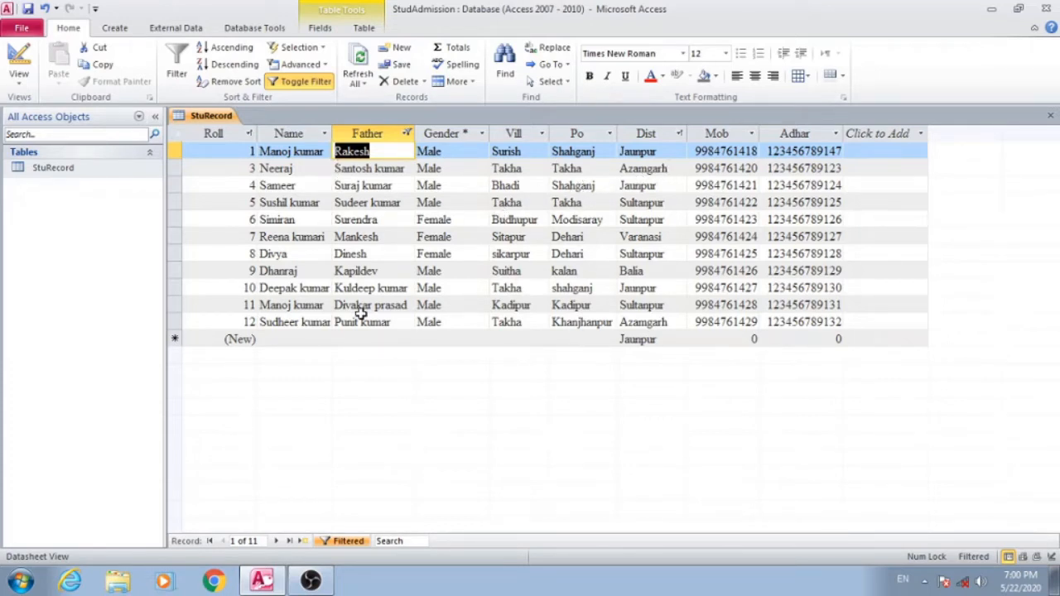
pyautogui.click(298, 81)
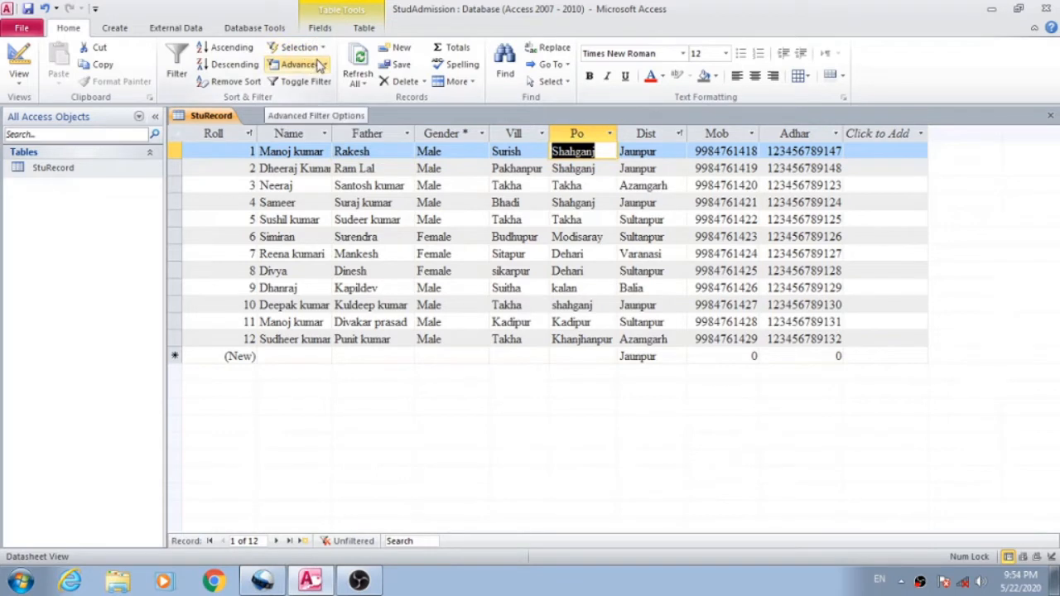
# - Open Filter By Form and choose the roll 10 student's name as the Name criterion
pyautogui.click(326, 66)
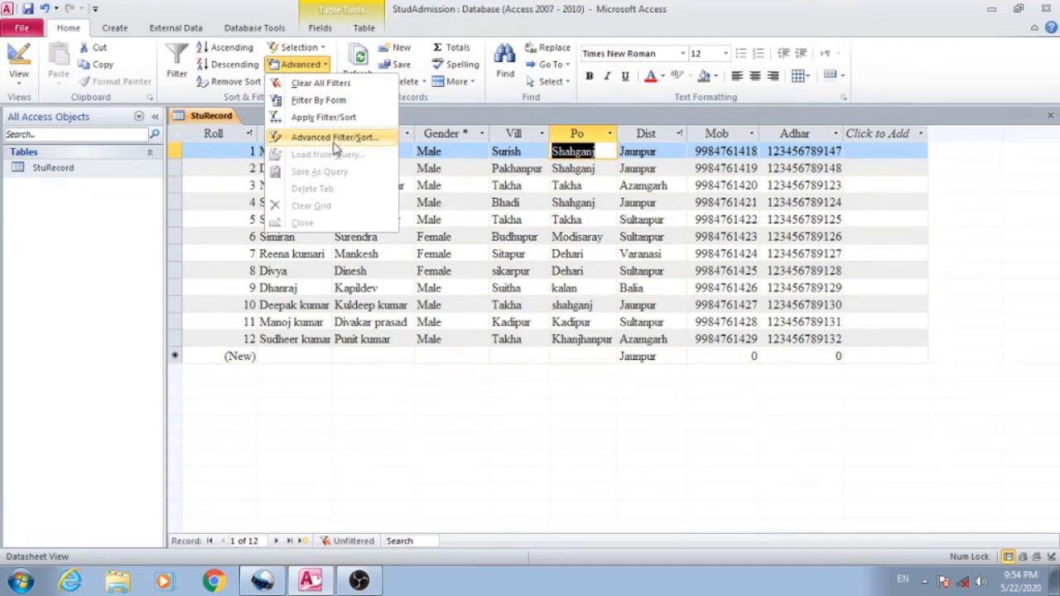
pyautogui.click(319, 101)
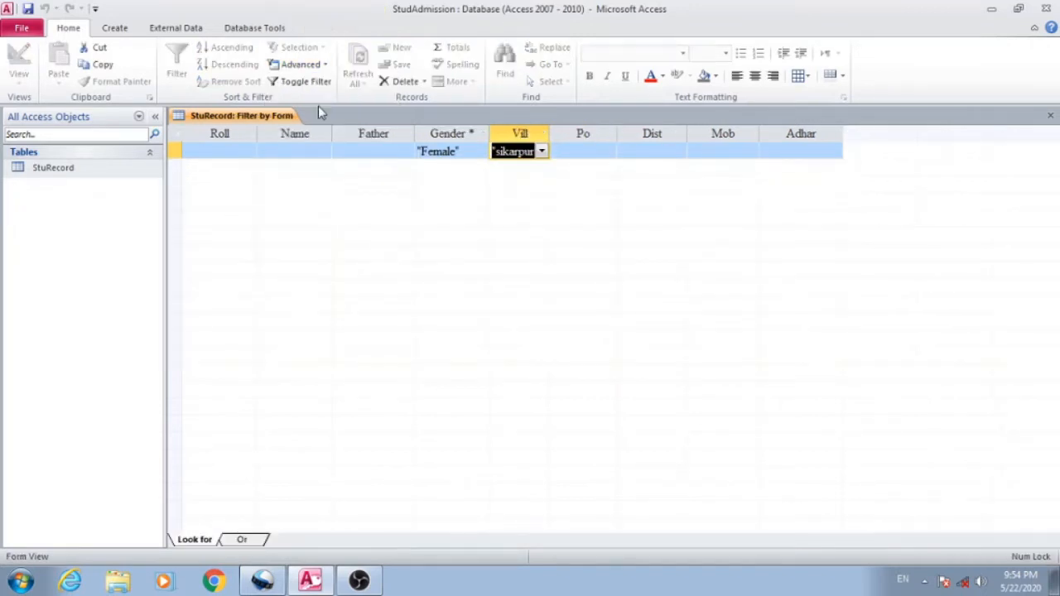
pyautogui.click(316, 155)
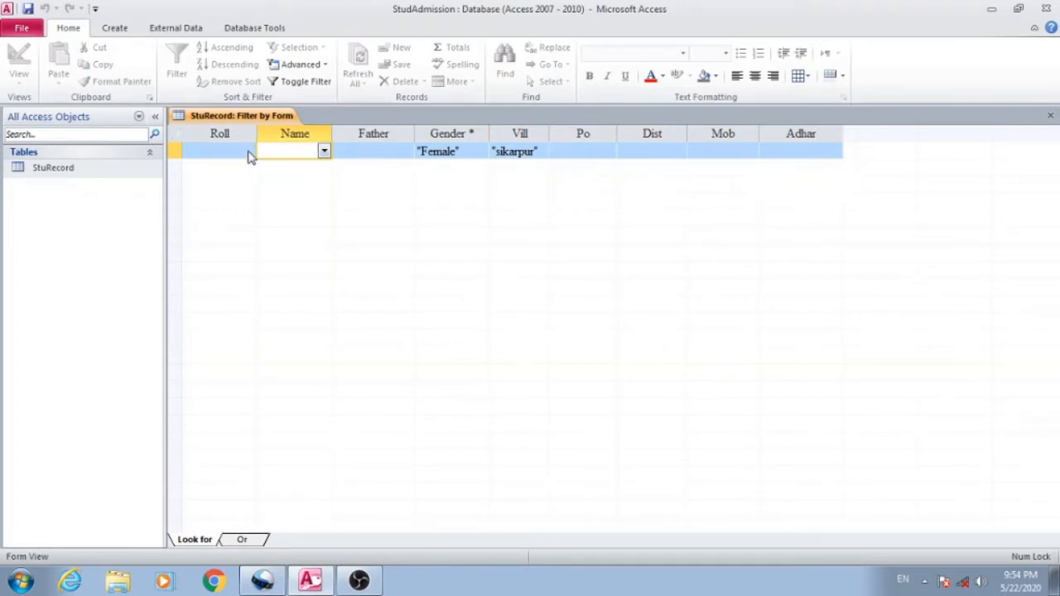
pyautogui.click(324, 151)
pyautogui.click(315, 168)
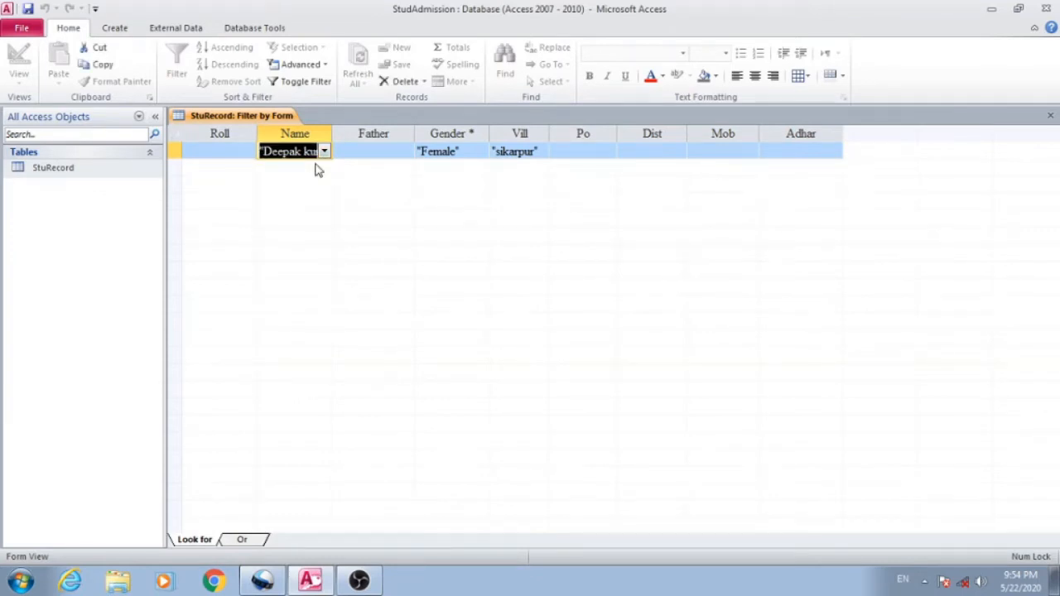
# - Open the Advanced Filter/Sort design, enlarge its grid area, and change the first column's field from Roll to Name
pyautogui.click(315, 72)
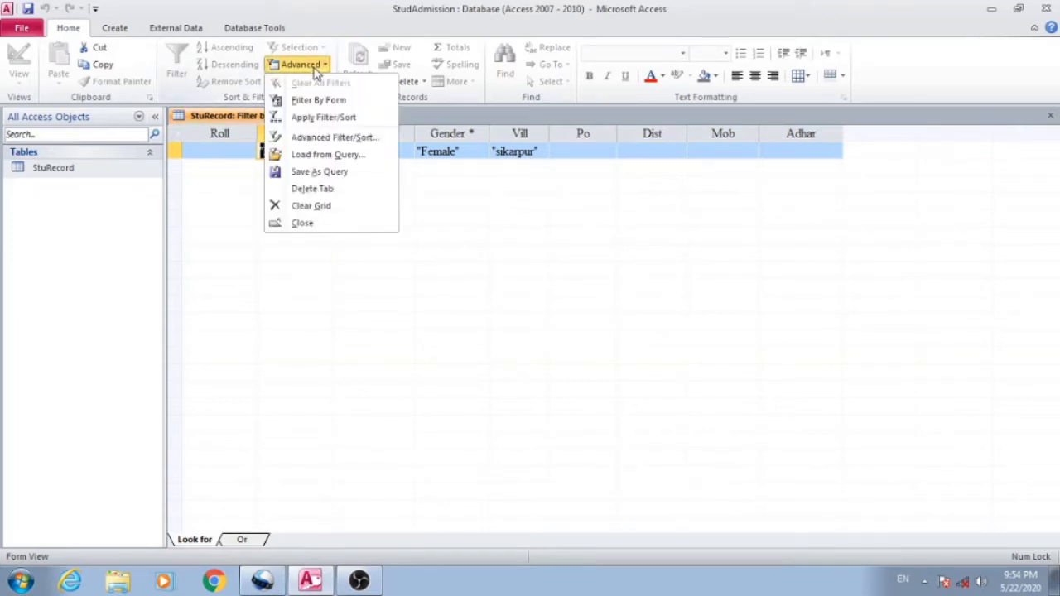
pyautogui.click(320, 141)
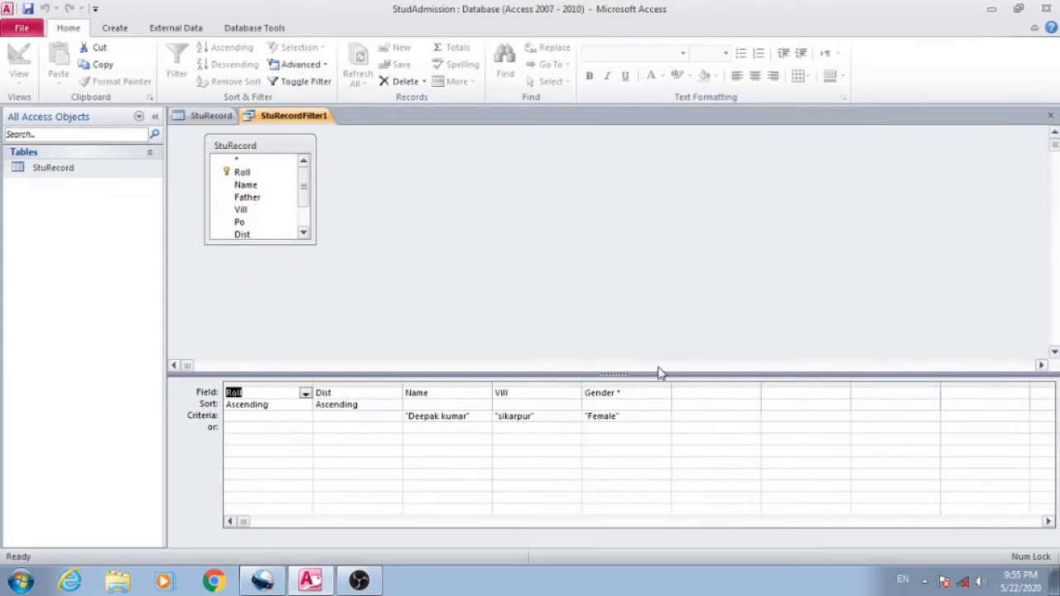
pyautogui.moveTo(615, 375); pyautogui.dragTo(583, 255)
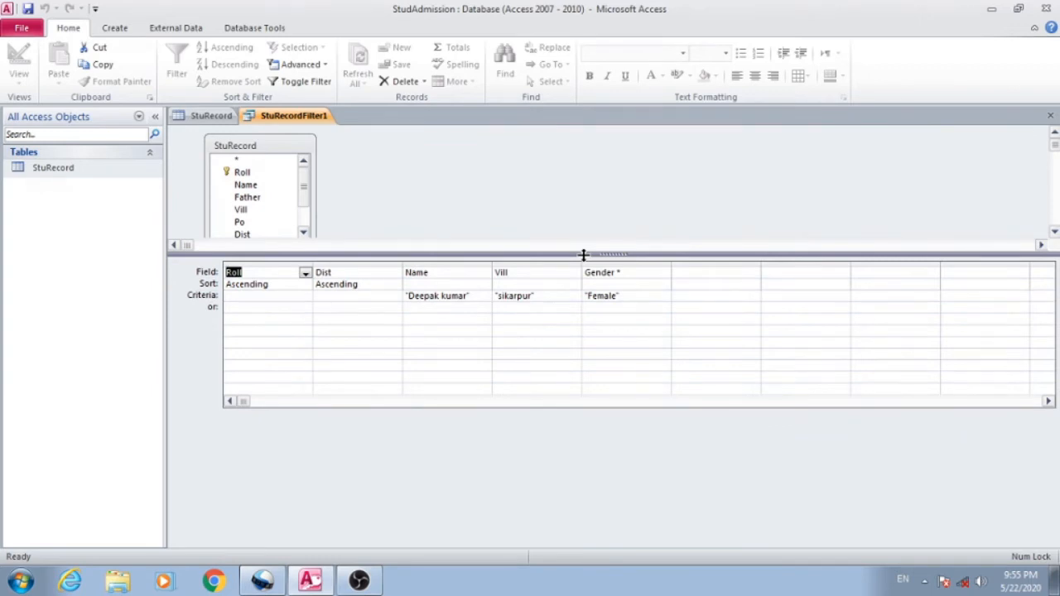
pyautogui.click(306, 273)
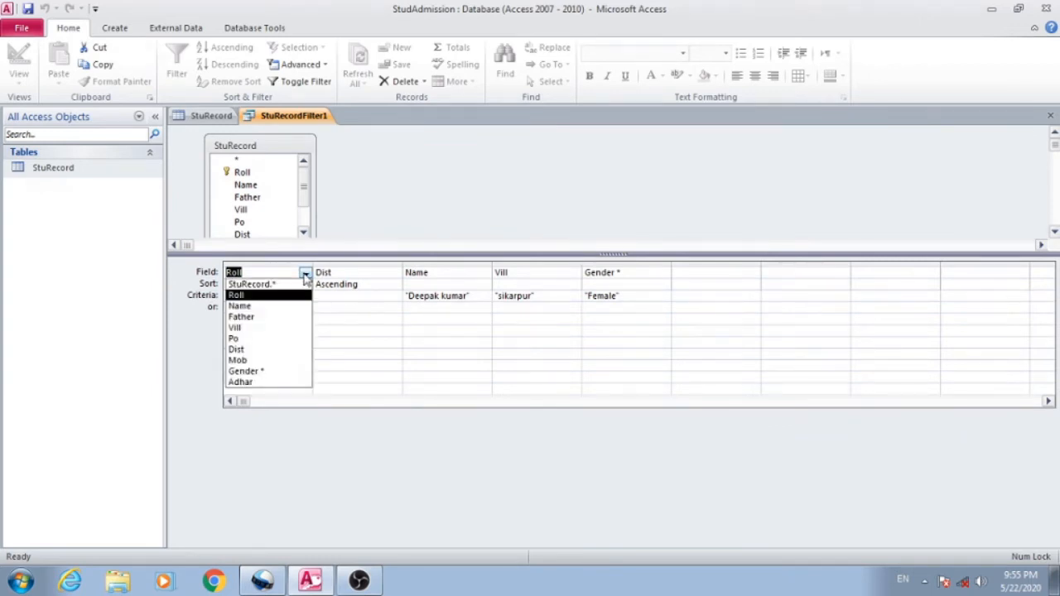
pyautogui.click(276, 305)
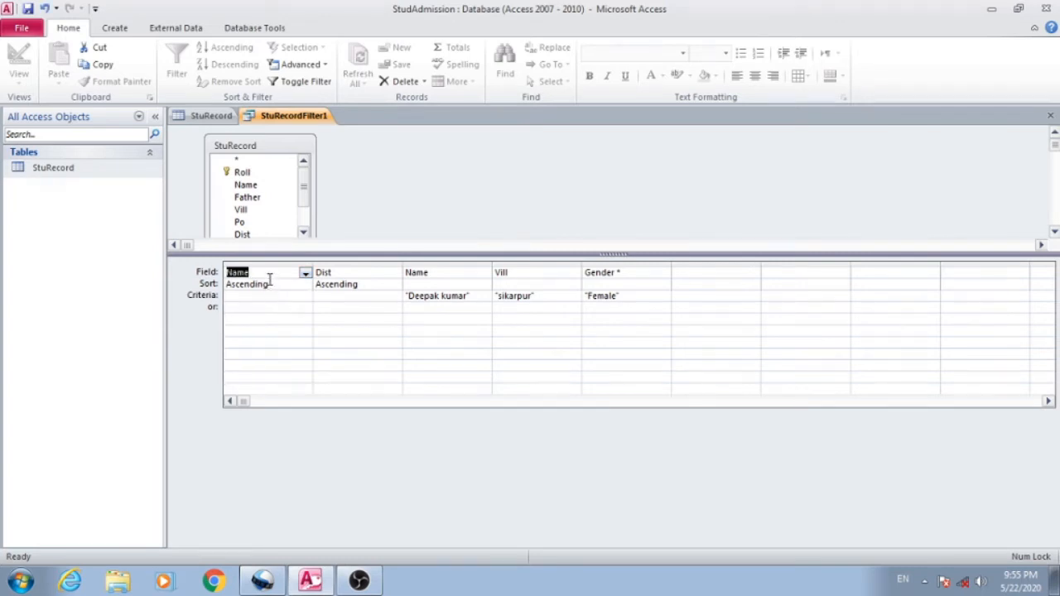
# - Remove the Dist, second Name, Vill and Gender columns from the filter design grid
pyautogui.click(354, 274)
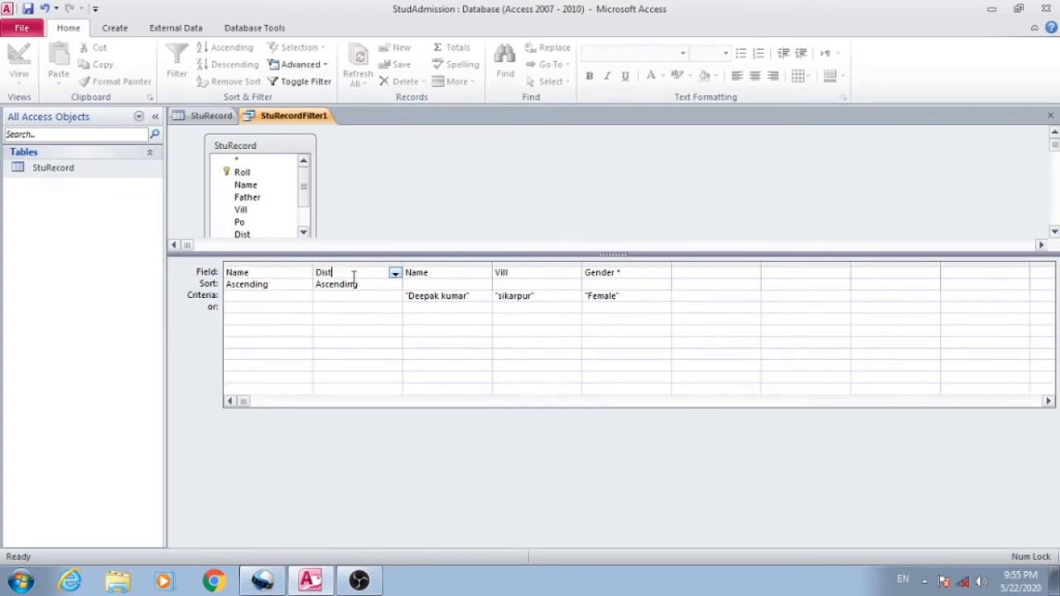
pyautogui.press('BackSpace')
pyautogui.press('BackSpace')
pyautogui.press('BackSpace')
pyautogui.press('BackSpace')
pyautogui.click(431, 274)
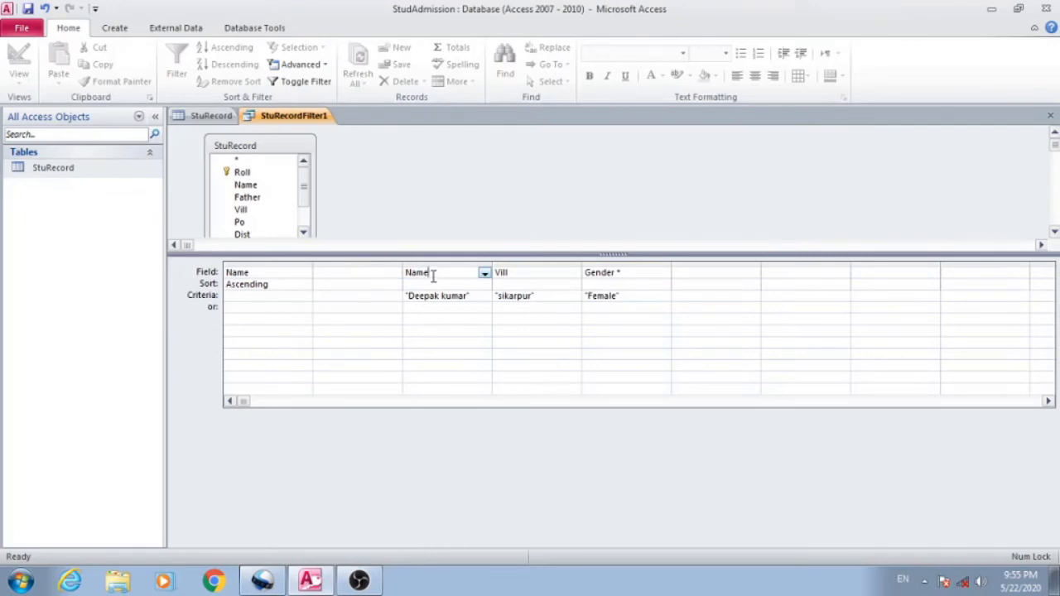
pyautogui.press('BackSpace')
pyautogui.press('BackSpace')
pyautogui.press('BackSpace')
pyautogui.click(537, 273)
pyautogui.press('BackSpace')
pyautogui.press('BackSpace')
pyautogui.press('BackSpace')
pyautogui.press('BackSpace')
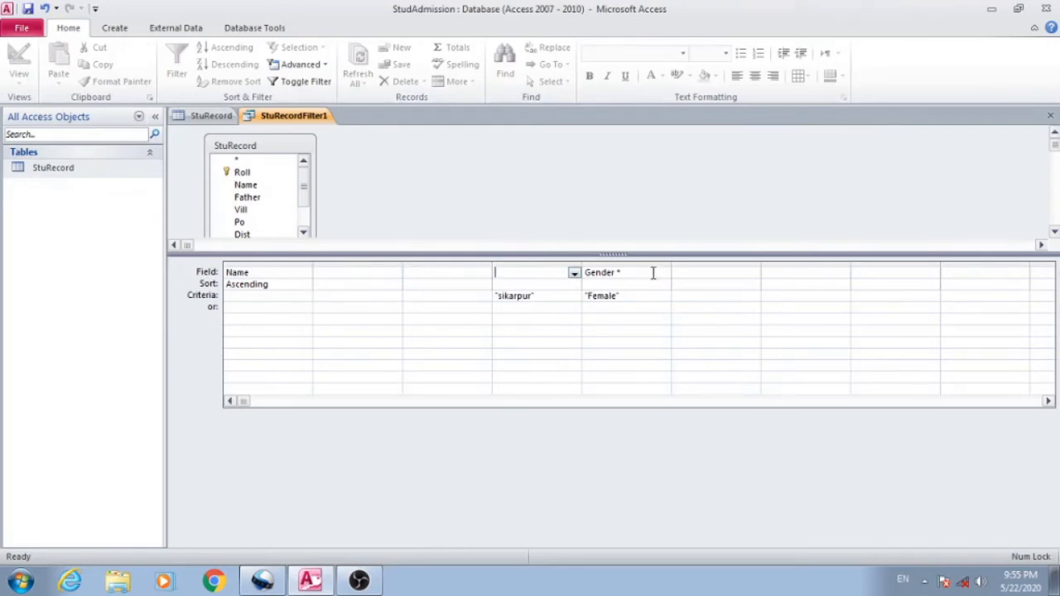
pyautogui.click(649, 272)
pyautogui.press('BackSpace')
pyautogui.press('BackSpace')
pyautogui.press('BackSpace')
pyautogui.press('BackSpace')
pyautogui.press('BackSpace')
pyautogui.press('BackSpace')
pyautogui.click(597, 338)
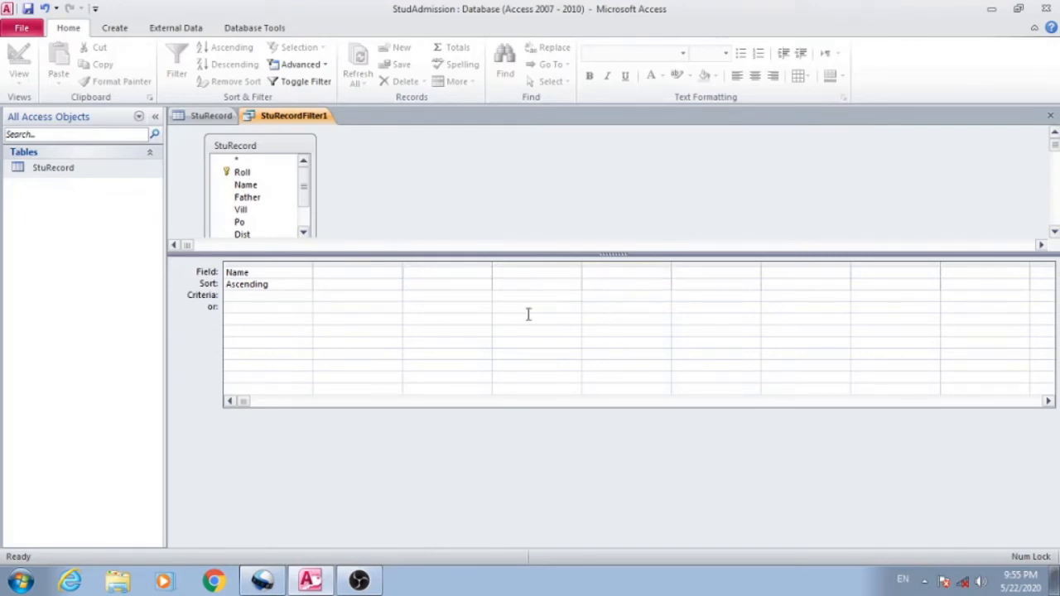
# - Enter the roll 1 student's full name as the Name criterion, apply the advanced filter, and toggle it off
pyautogui.click(260, 298)
pyautogui.click(211, 116)
pyautogui.write('kumar')
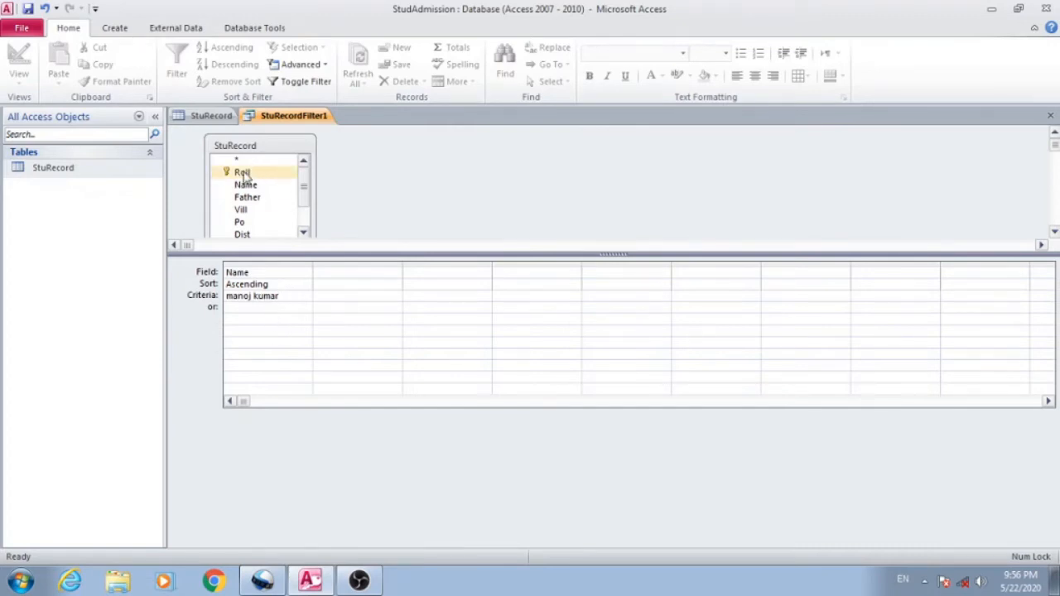
pyautogui.click(286, 85)
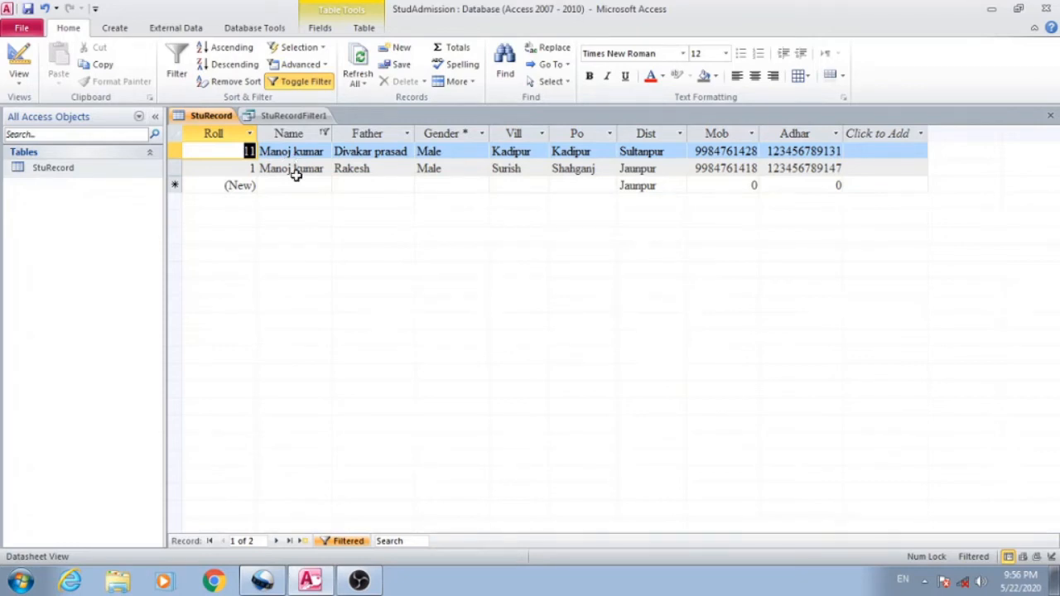
pyautogui.click(306, 81)
# - Return to the filter design, add the roll 3 student's name as an alternative Name criterion, and apply the filter
pyautogui.click(288, 116)
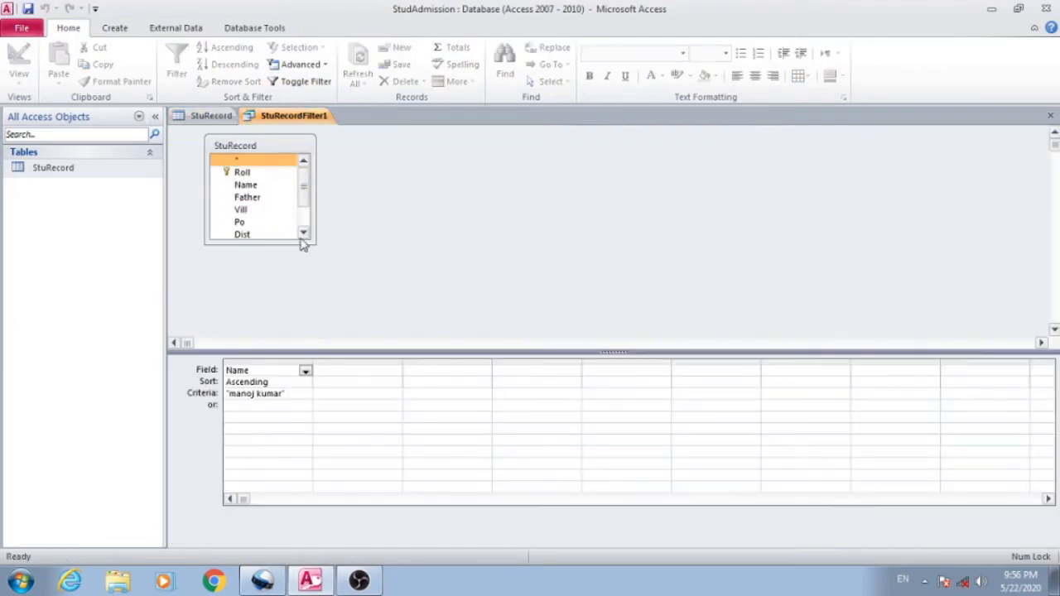
pyautogui.click(256, 408)
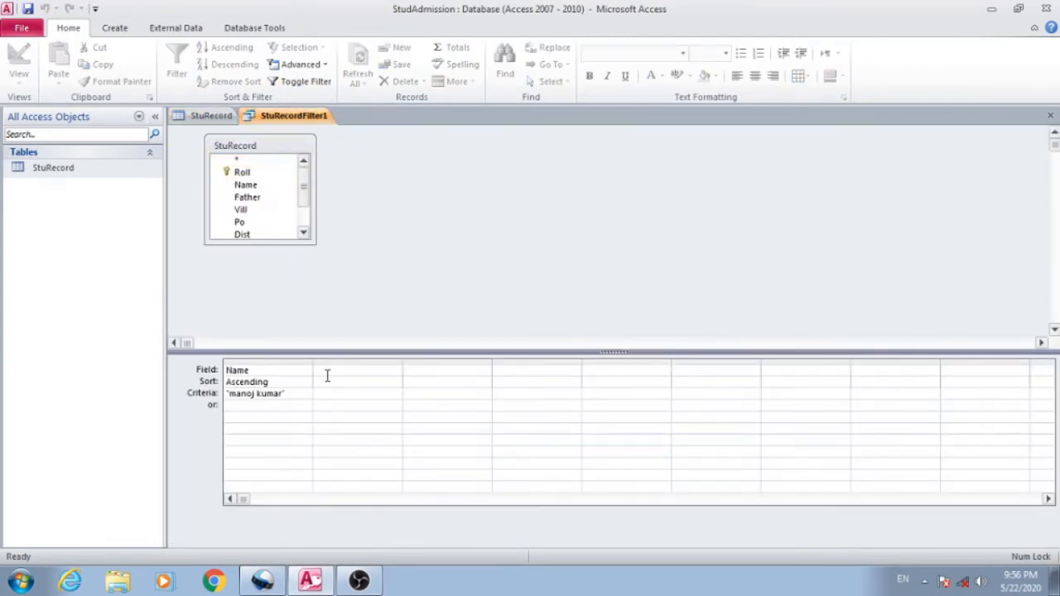
pyautogui.write('neeraj')
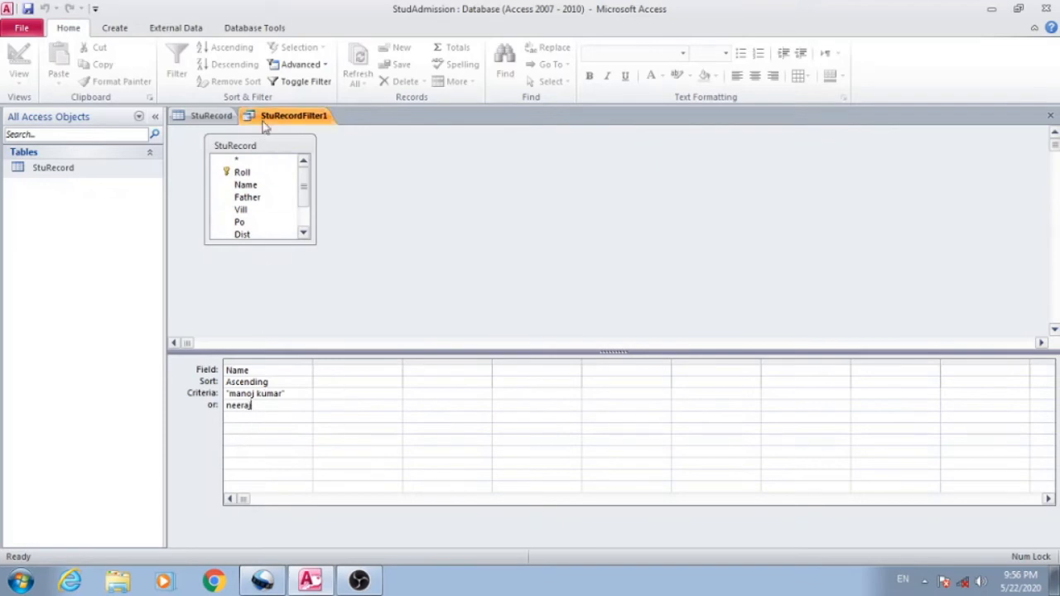
pyautogui.click(297, 82)
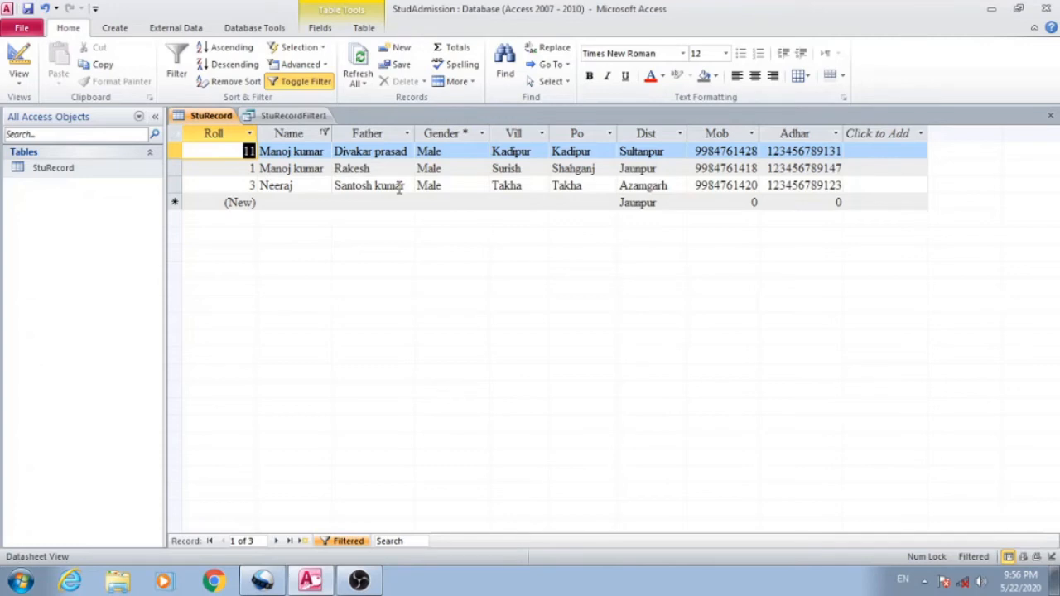
# - Close the StuRecordFilter1 design and turn off the filter on the StuRecord table
pyautogui.click(324, 68)
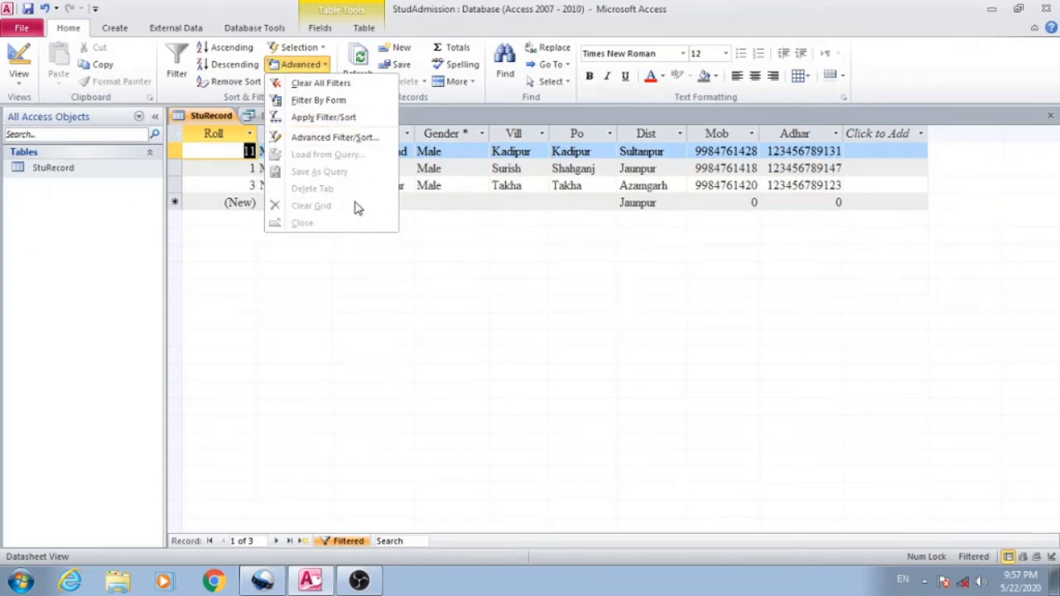
pyautogui.click(212, 116)
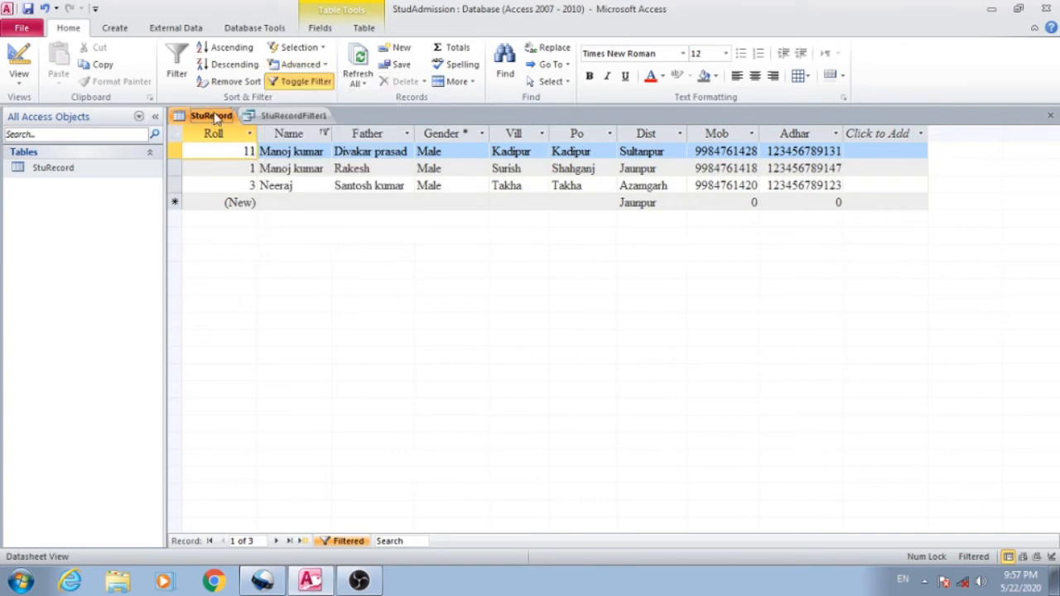
pyautogui.rightClick(286, 119)
pyautogui.click(305, 141)
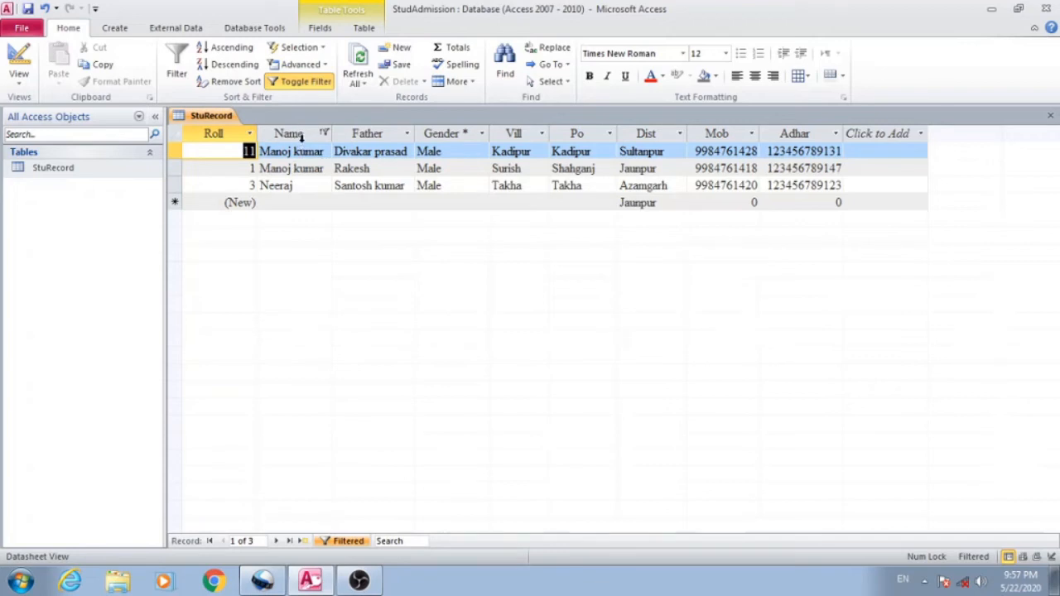
pyautogui.click(296, 82)
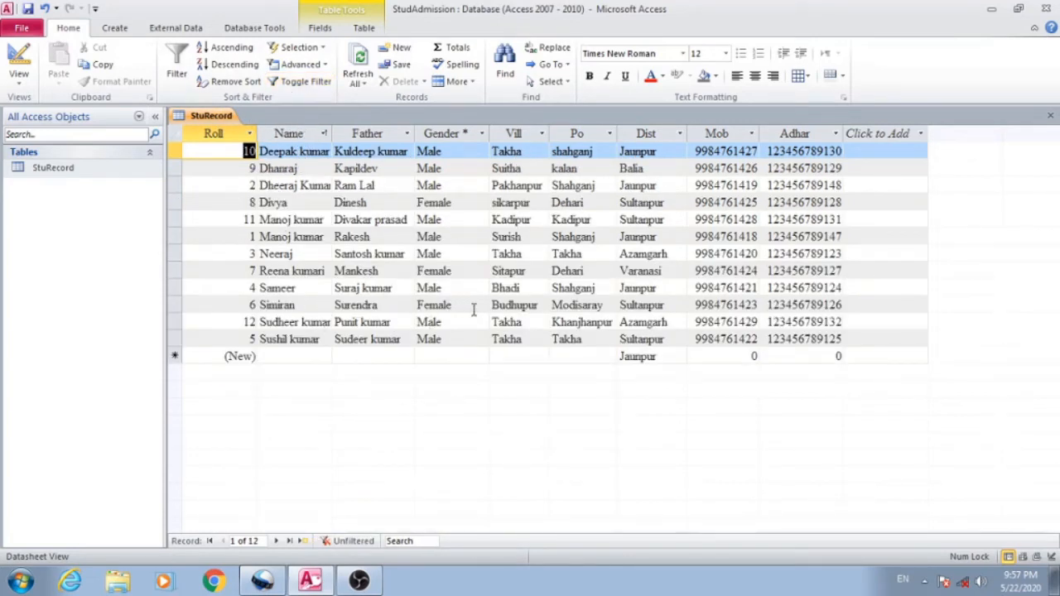
# - Correct the roll 8 student's Vill entry to "sikharpur"
pyautogui.click(440, 307)
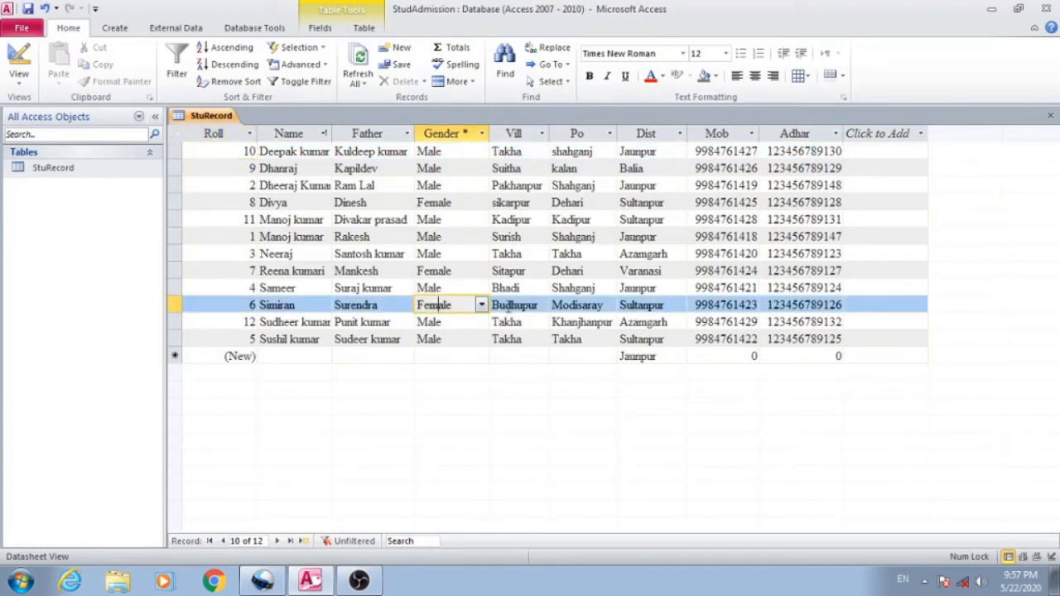
pyautogui.click(467, 269)
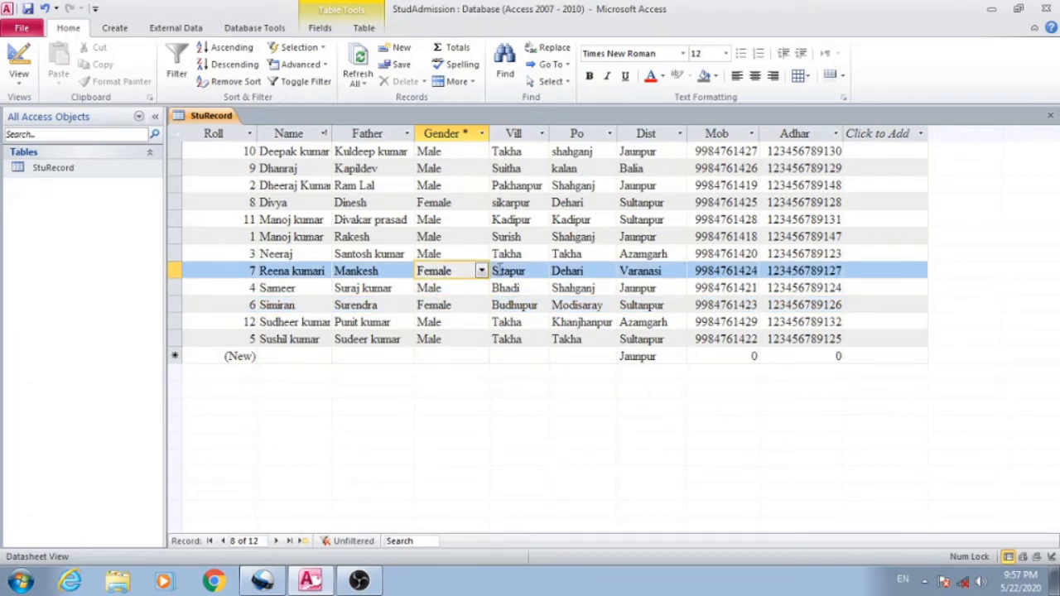
pyautogui.click(519, 207)
pyautogui.write('h')
pyautogui.click(520, 235)
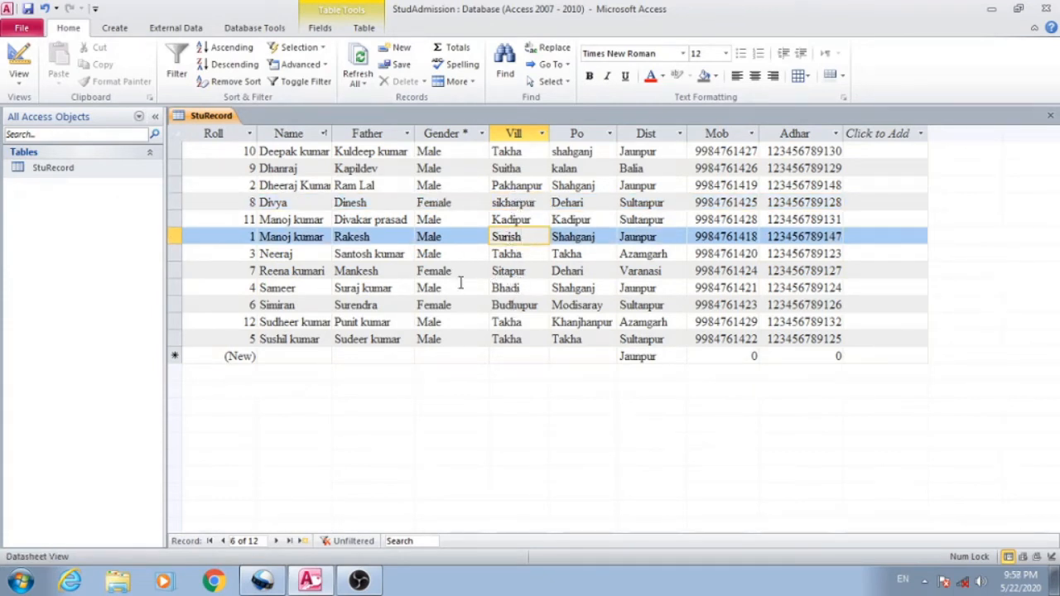
# - Change the roll 7 student's Vill entry to "sikharpur"
pyautogui.moveTo(526, 270); pyautogui.dragTo(463, 270)
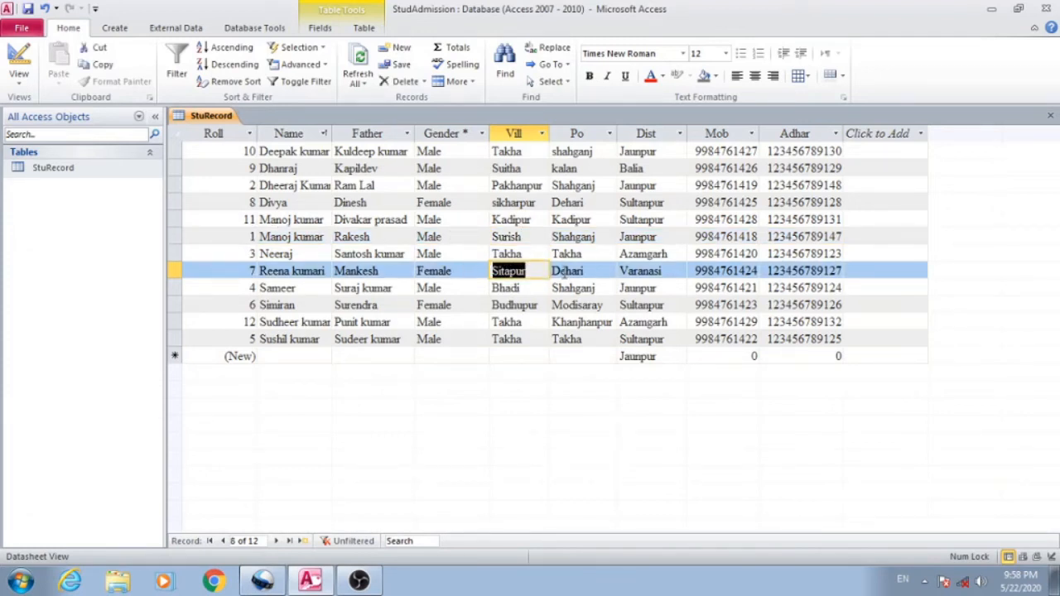
pyautogui.write('si')
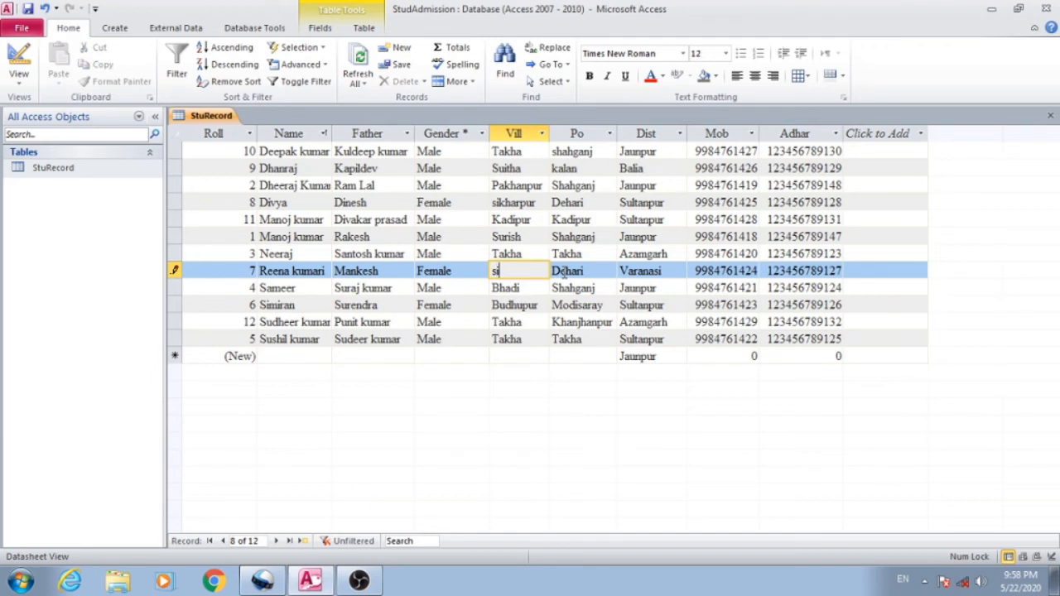
pyautogui.write('kharpur')
pyautogui.click(528, 295)
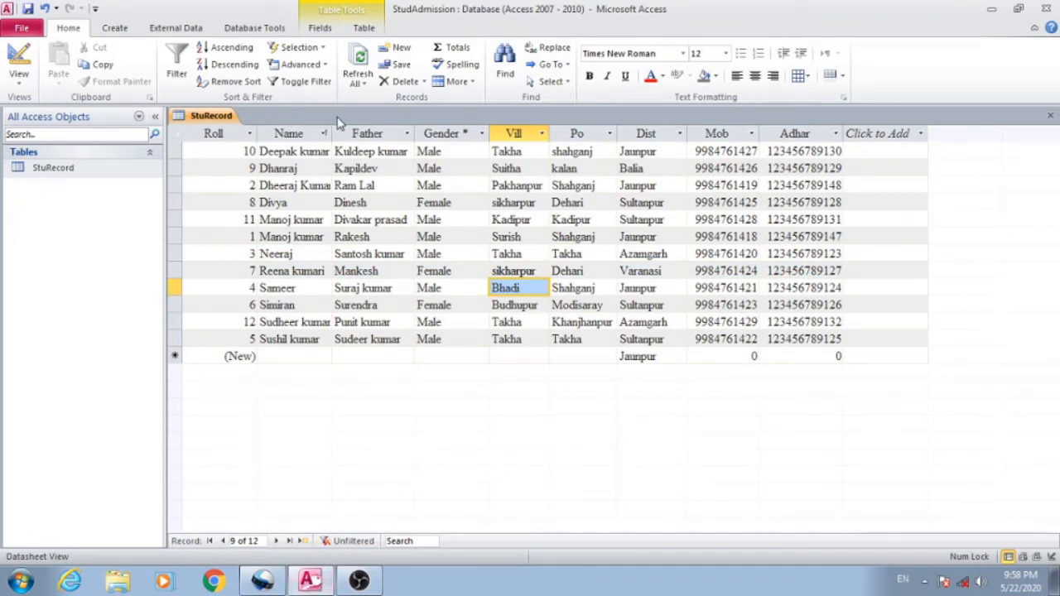
# - Reopen the Advanced Filter/Sort design, enlarge its grid area, and clear the existing Name field and its criteria
pyautogui.click(322, 66)
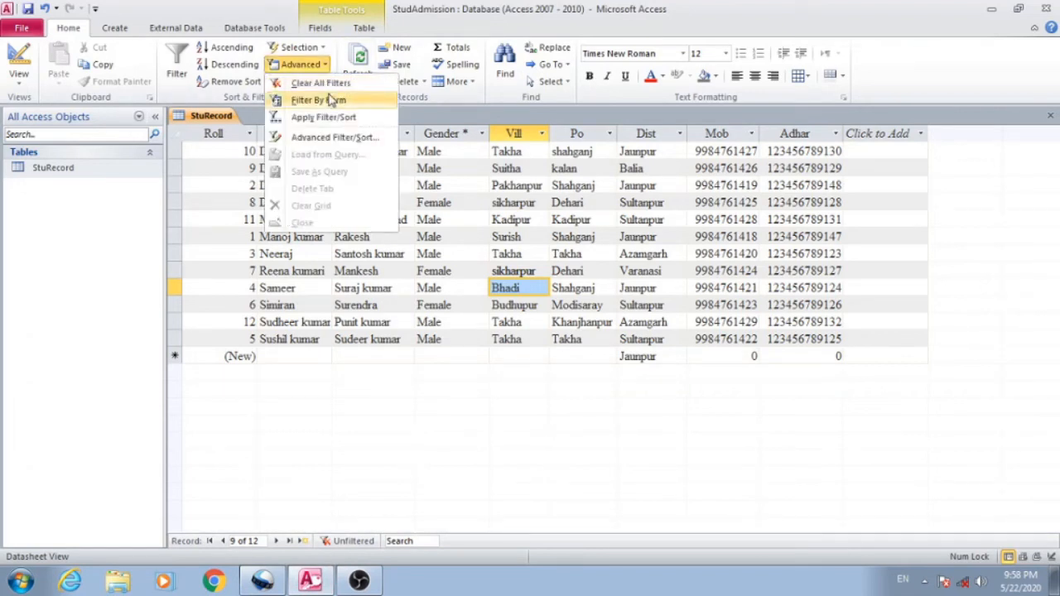
pyautogui.click(327, 137)
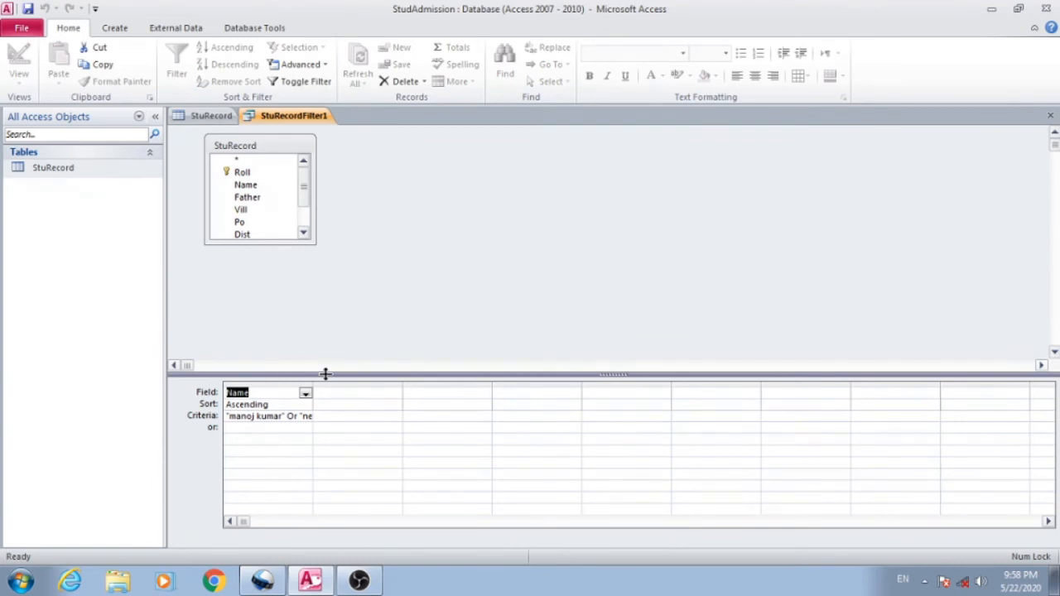
pyautogui.moveTo(326, 373); pyautogui.dragTo(329, 259)
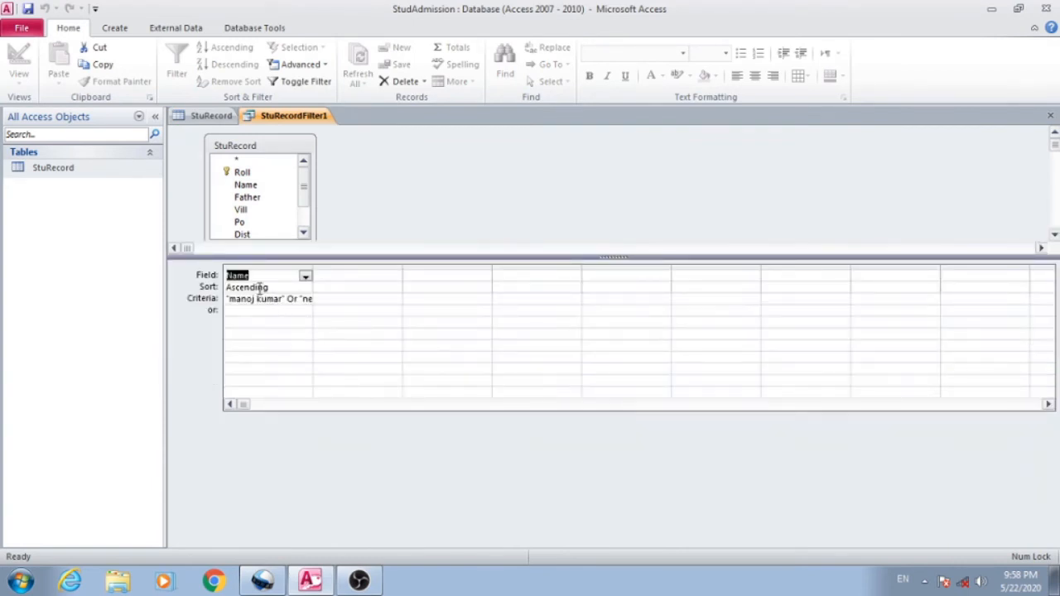
pyautogui.click(306, 301)
pyautogui.write('eraj"')
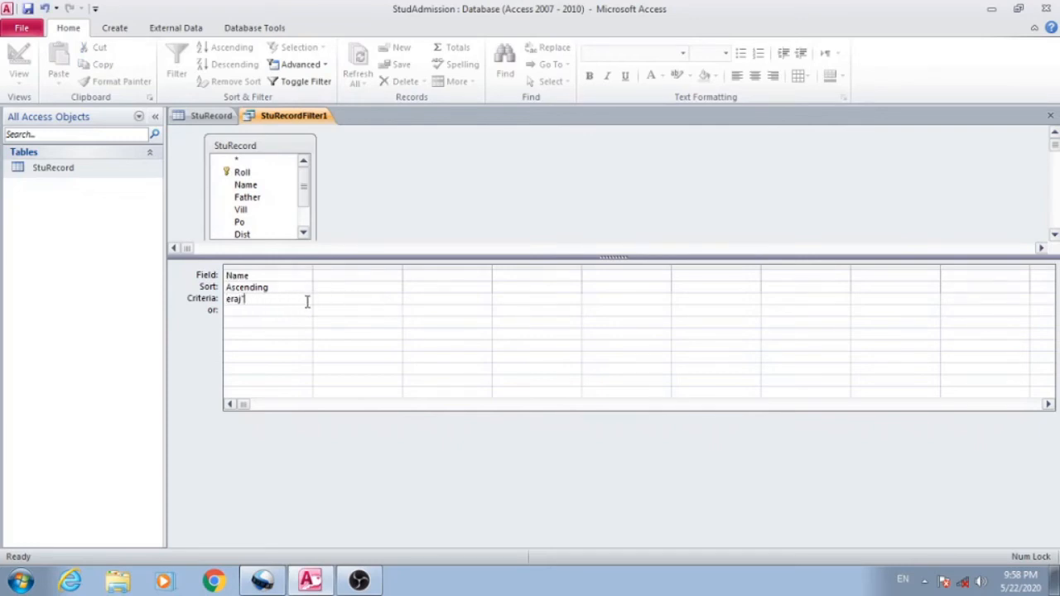
pyautogui.press('BackSpace')
pyautogui.press('BackSpace')
pyautogui.press('BackSpace')
pyautogui.press('BackSpace')
pyautogui.press('BackSpace')
pyautogui.press('BackSpace')
pyautogui.press('BackSpace')
pyautogui.press('BackSpace')
pyautogui.press('BackSpace')
pyautogui.press('BackSpace')
pyautogui.press('BackSpace')
pyautogui.press('BackSpace')
pyautogui.press('BackSpace')
pyautogui.press('BackSpace')
pyautogui.press('BackSpace')
pyautogui.press('BackSpace')
pyautogui.press('BackSpace')
pyautogui.press('BackSpace')
pyautogui.press('BackSpace')
pyautogui.press('BackSpace')
pyautogui.click(305, 278)
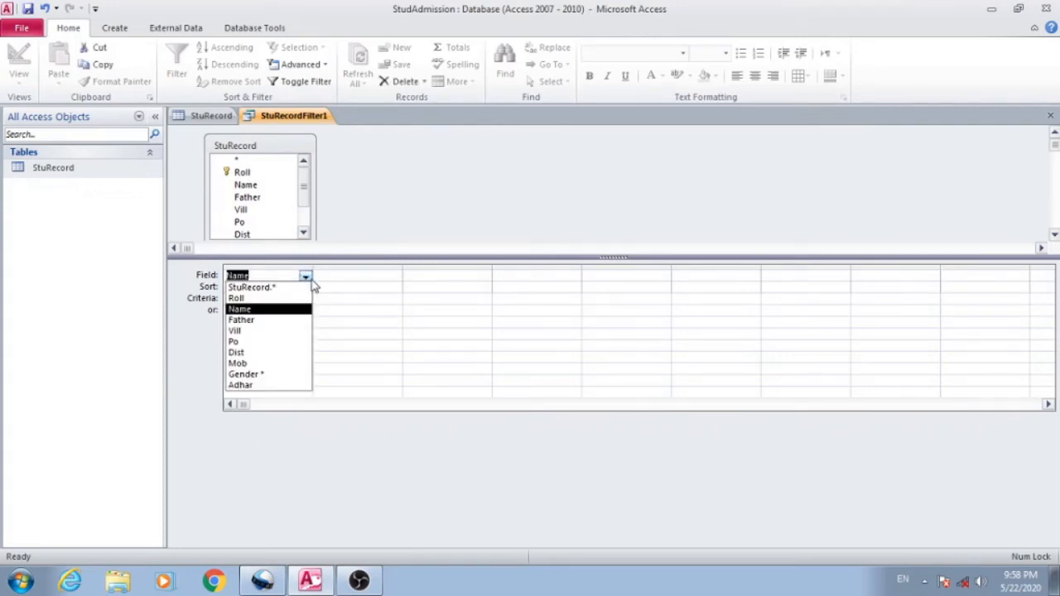
pyautogui.press('BackSpace')
pyautogui.click(355, 293)
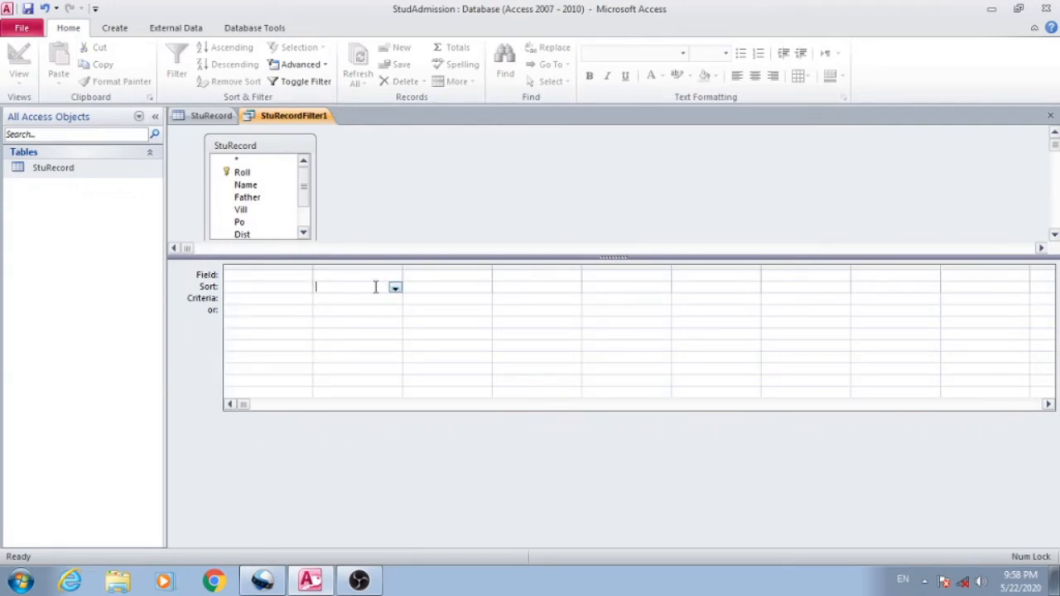
# - Add the Gender field to the first column of the filter grid with the criterion "female"
pyautogui.click(304, 278)
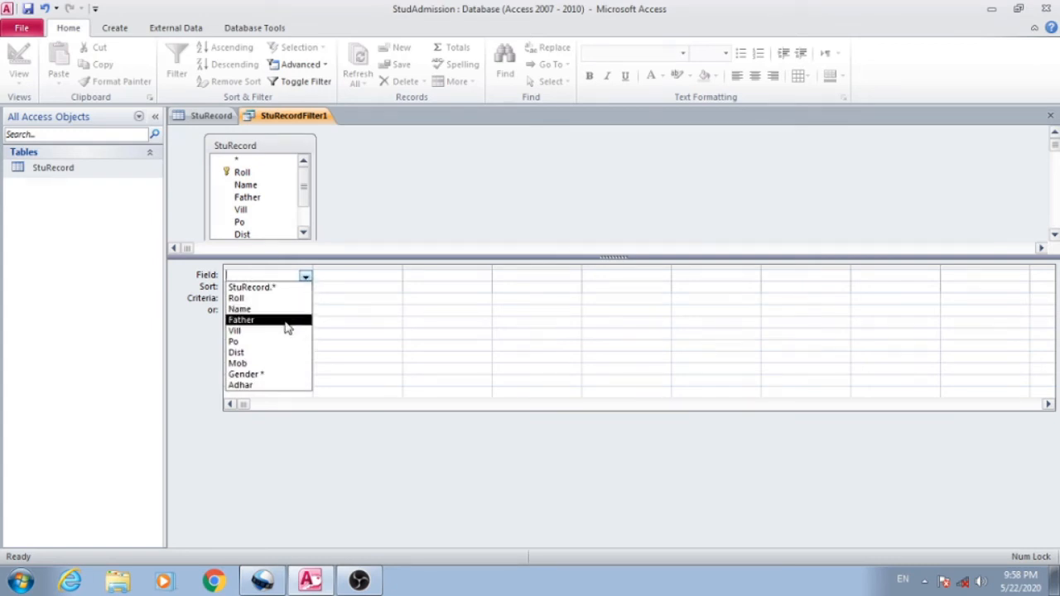
pyautogui.click(268, 373)
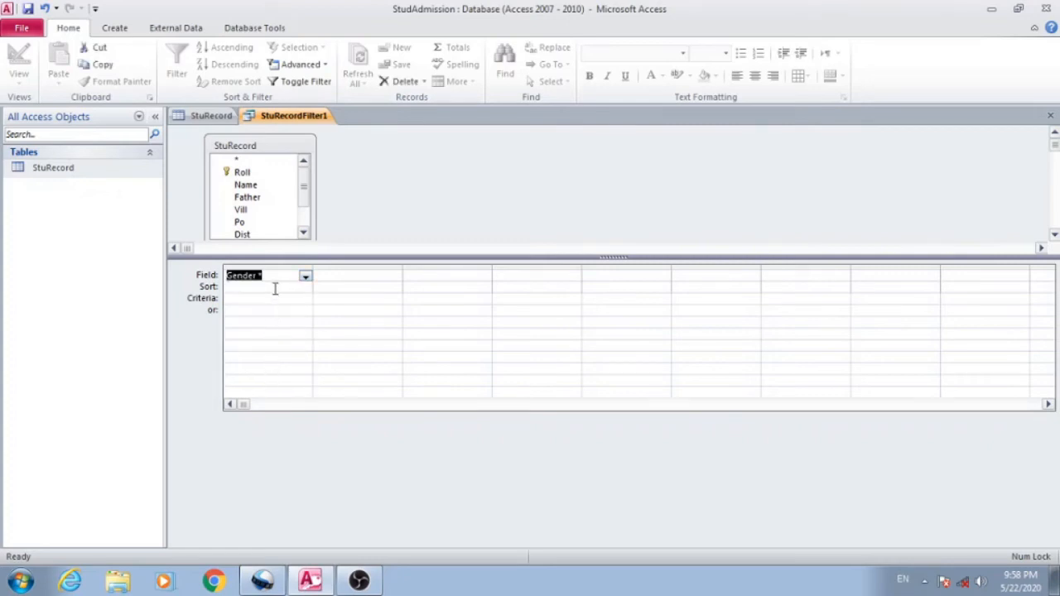
pyautogui.click(270, 299)
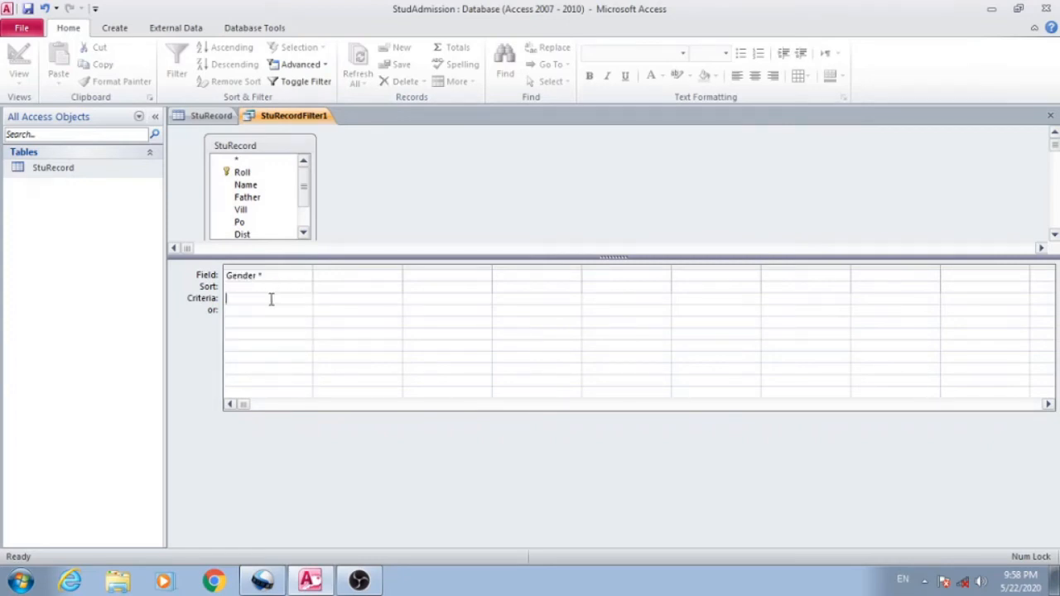
pyautogui.write('female')
pyautogui.press('Return')
# - Check the village entries in the StuRecord table and add the Vill field to the second filter column with the criterion "sikharpur"
pyautogui.click(395, 277)
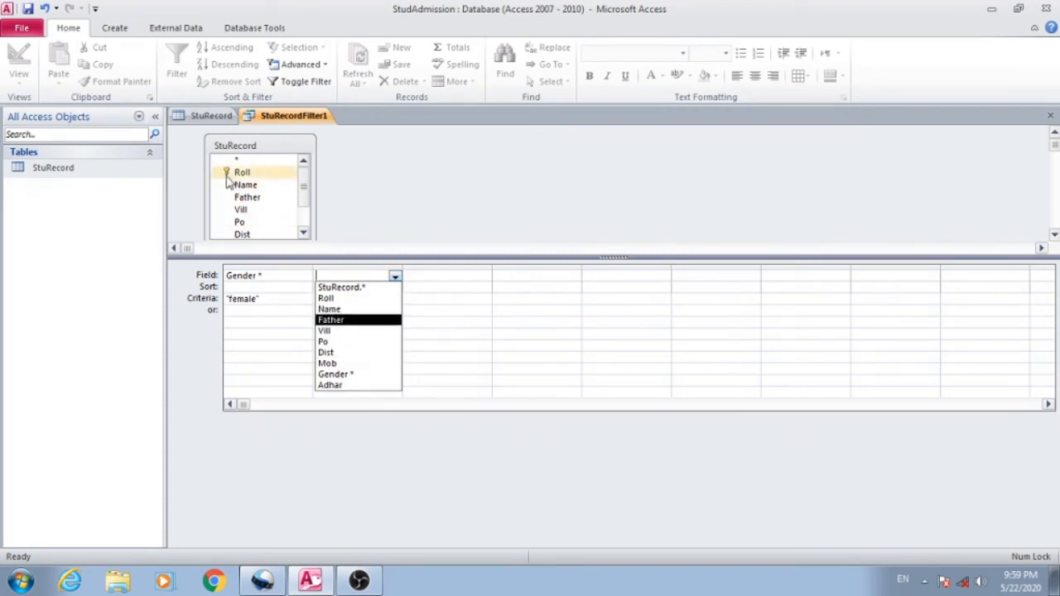
pyautogui.click(207, 116)
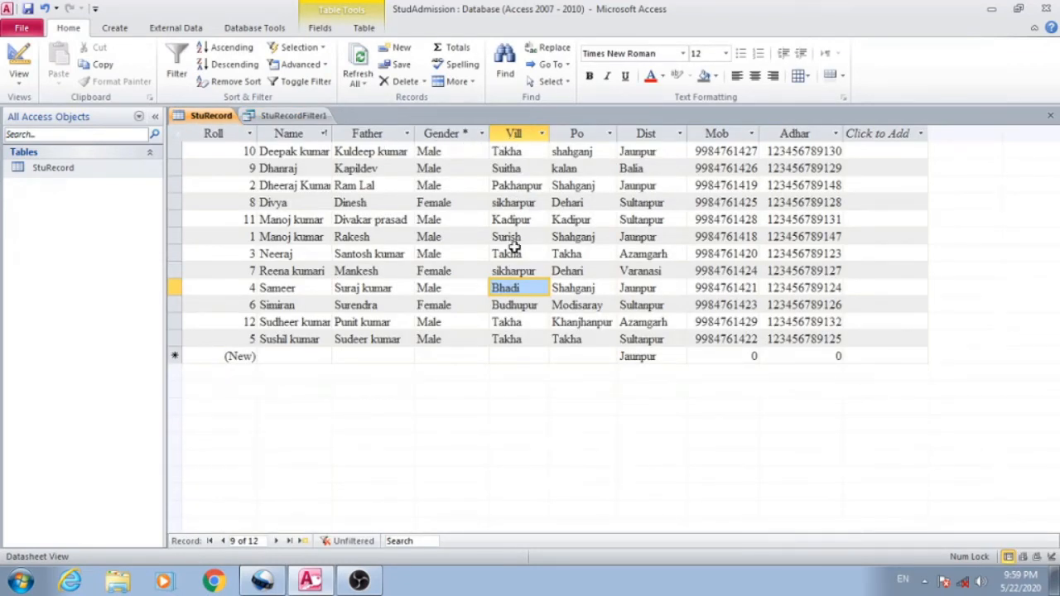
pyautogui.click(308, 115)
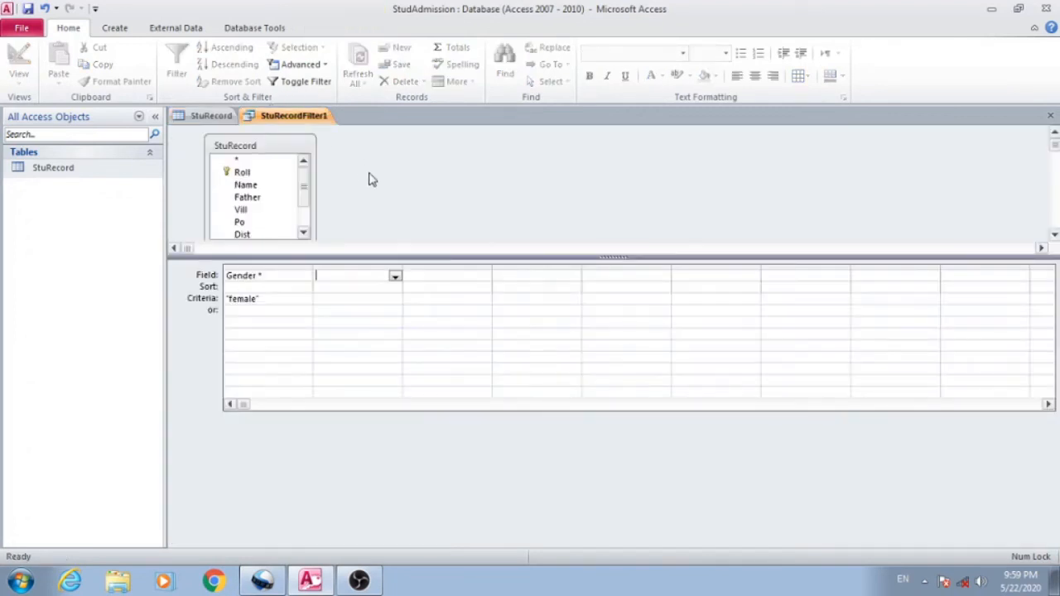
pyautogui.click(395, 276)
pyautogui.click(347, 331)
pyautogui.click(348, 298)
pyautogui.write('s')
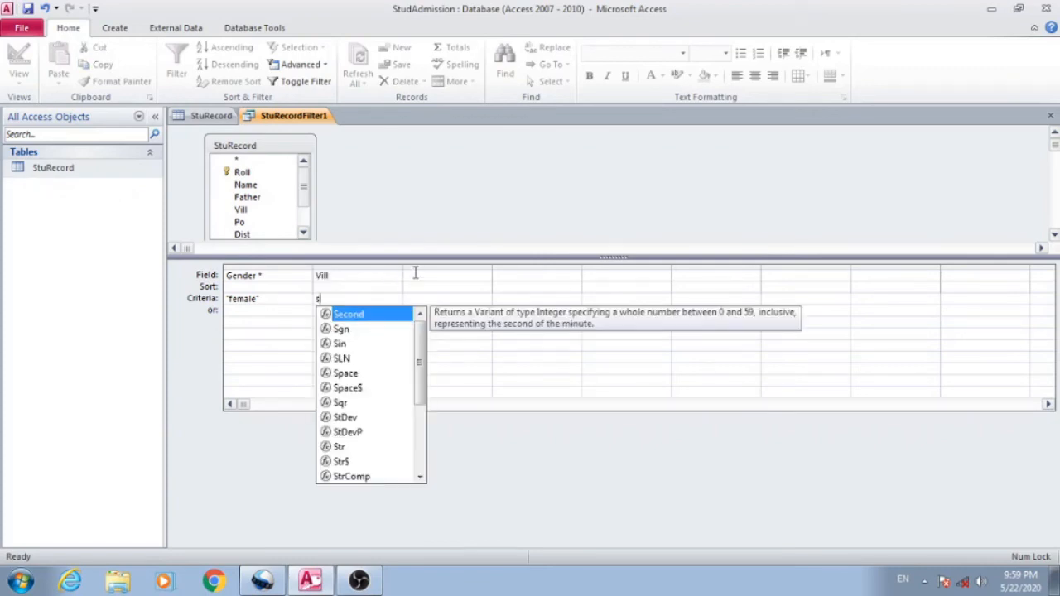
pyautogui.write('ikha')
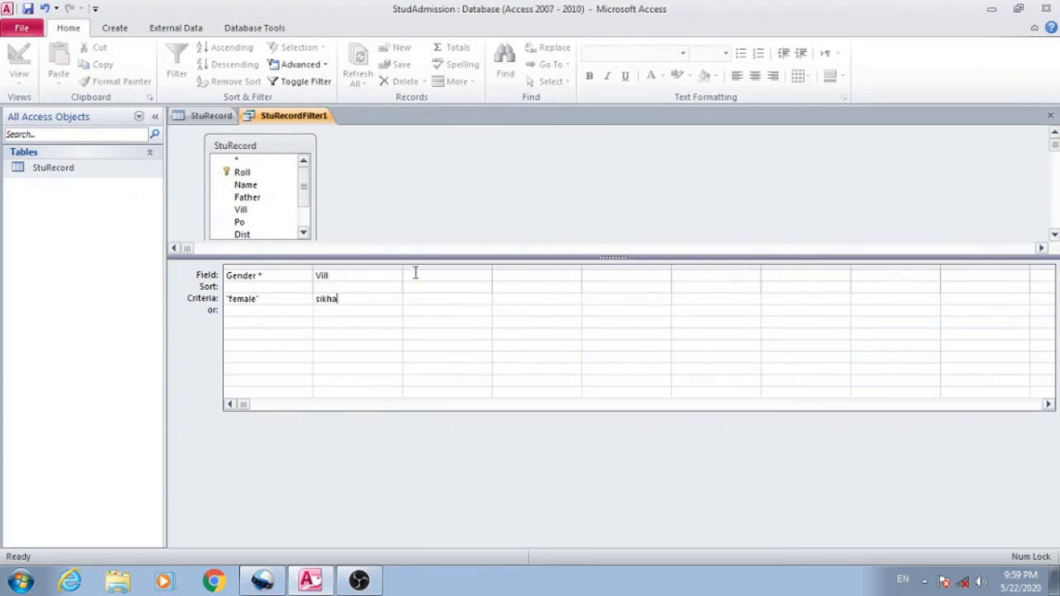
pyautogui.write('rpur')
pyautogui.click(361, 314)
# - Apply the combined Gender and Vill filter to the StuRecord table and open the advanced filter options
pyautogui.click(305, 82)
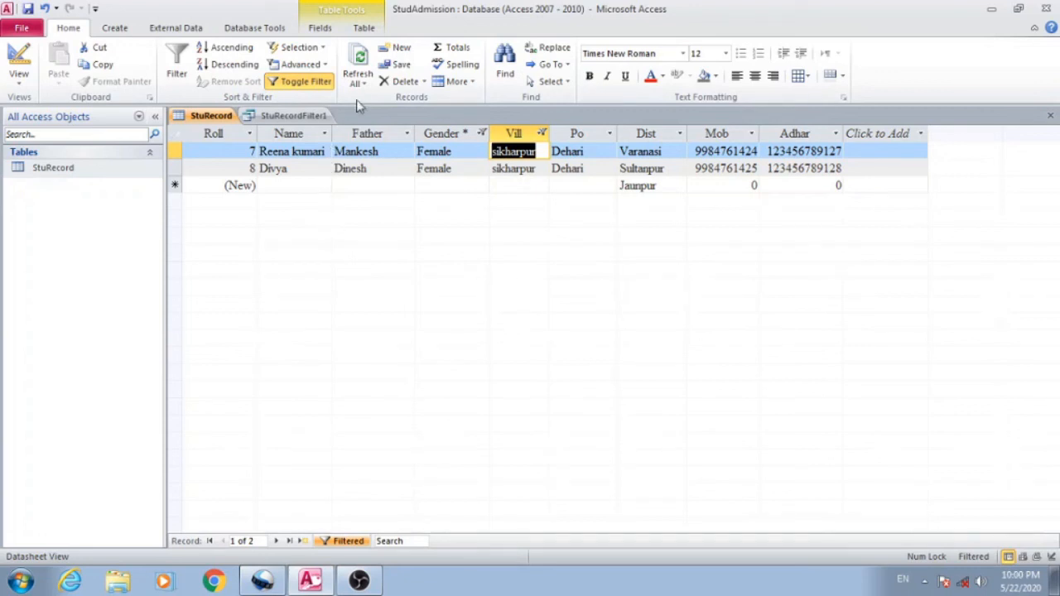
pyautogui.click(325, 65)
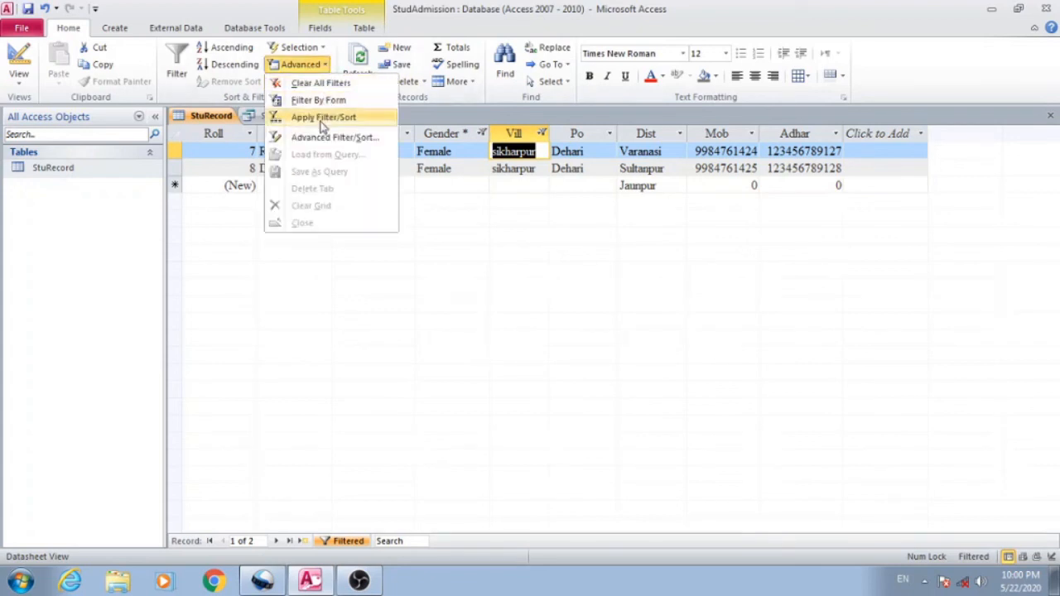